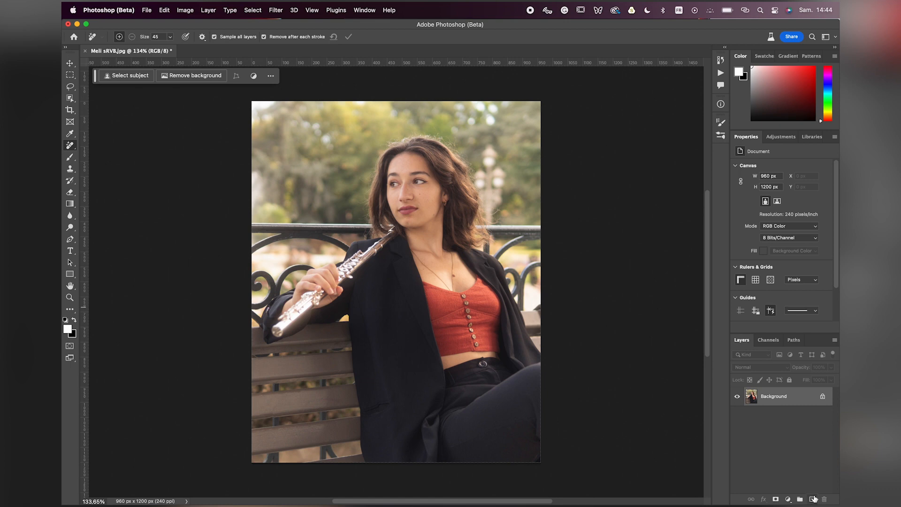
Add a new blank layer above the Background and name it healing/cleaning.
{"action": "double_click", "coordinate": [769, 395]}
{"action": "type", "text": "healing"}
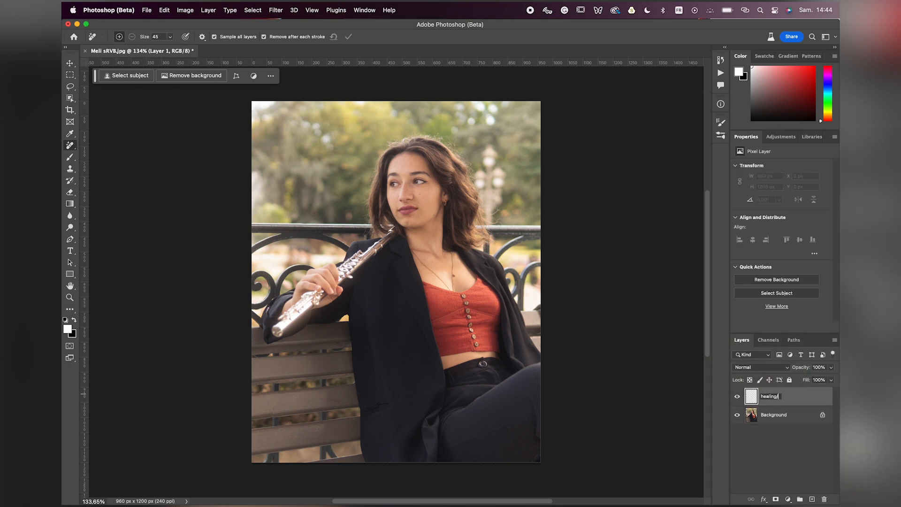
{"action": "type", "text": "/cleaning"}
{"action": "key", "text": "Return"}
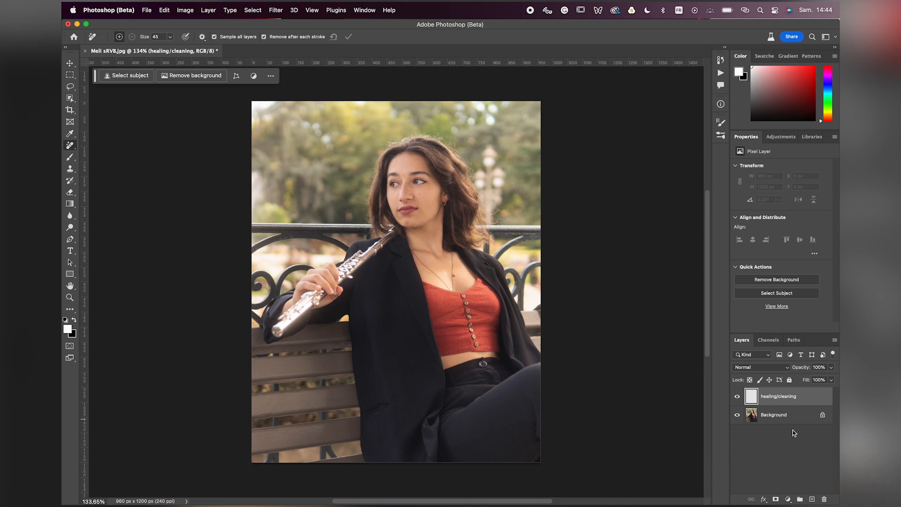
Create a layer named soft light in Soft Light mode, filled with the Soft-Light-neutral color (50% gray).
{"action": "key", "text": "super+shift+n"}
{"action": "type", "text": "soft light"}
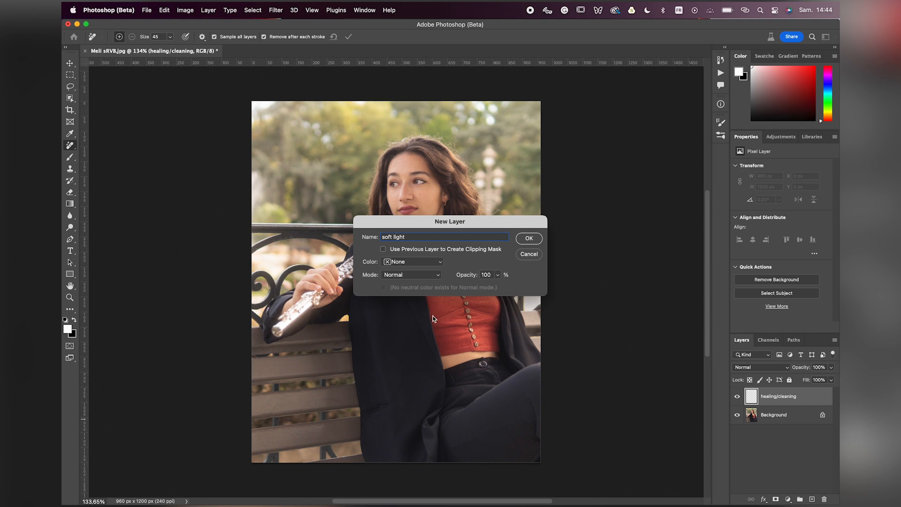
{"action": "left_click", "coordinate": [423, 275]}
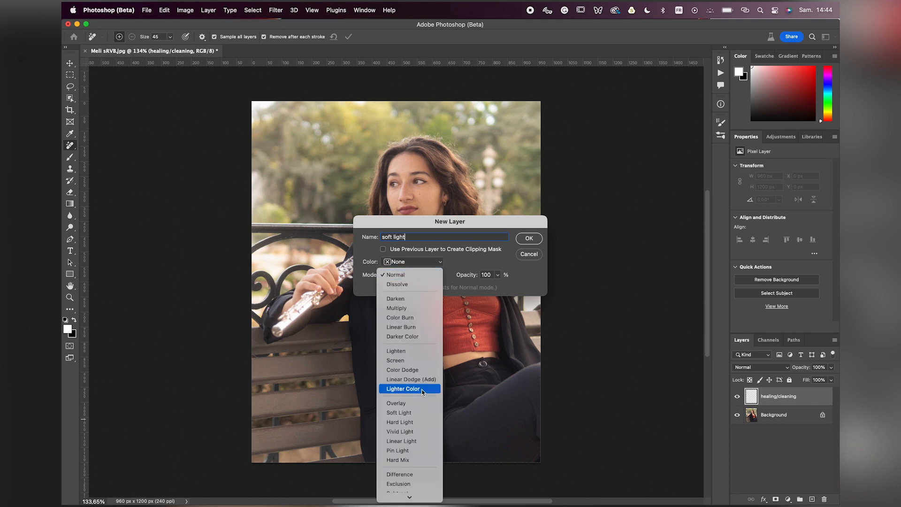
{"action": "left_click", "coordinate": [420, 416]}
{"action": "left_click", "coordinate": [408, 288]}
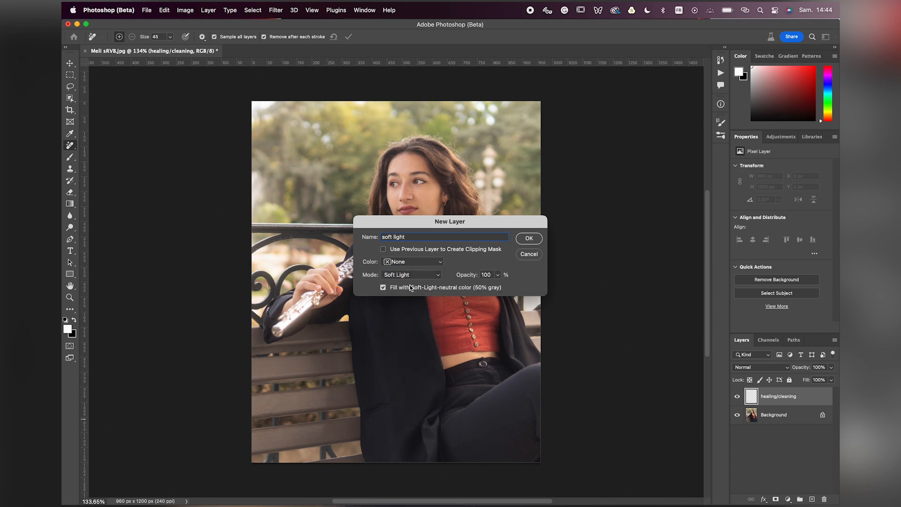
{"action": "left_click", "coordinate": [529, 239]}
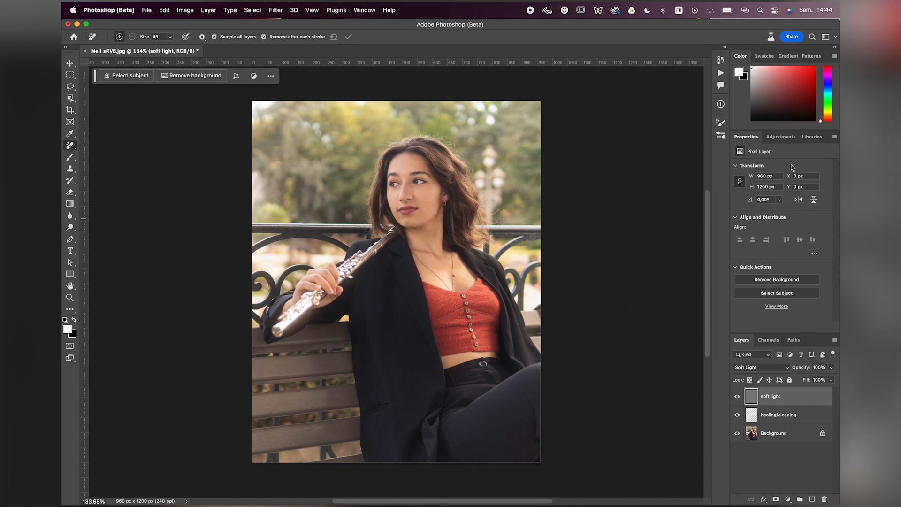
Add a Curves adjustment layer above the soft light layer and make its adjustment active instead of its mask.
{"action": "left_click", "coordinate": [783, 137]}
{"action": "scroll", "coordinate": [809, 302], "scroll_direction": "down", "scroll_amount": 5}
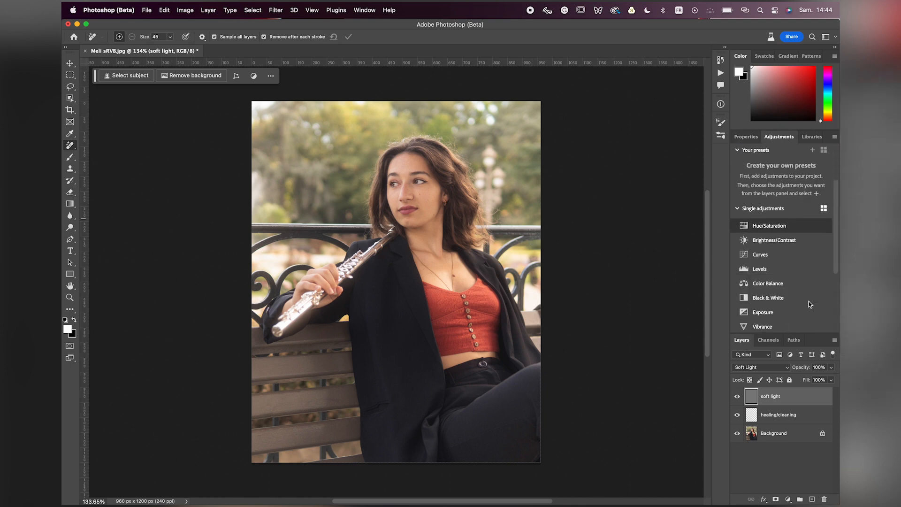
{"action": "left_click", "coordinate": [787, 257]}
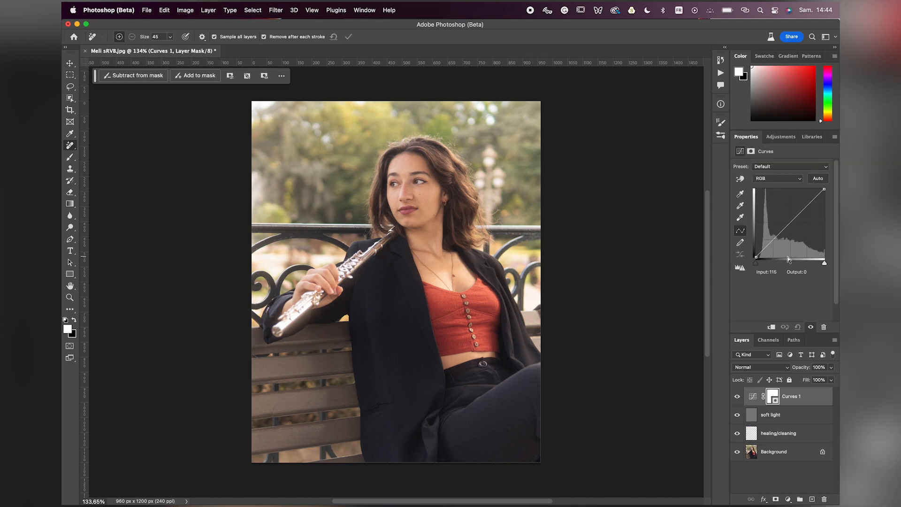
{"action": "left_click", "coordinate": [753, 397]}
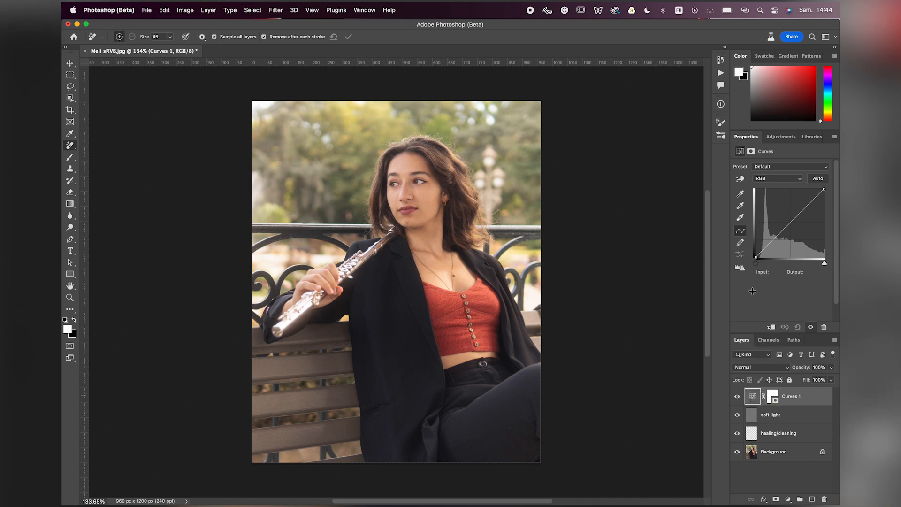
Add a blank layer above the Curves adjustment and set its blend mode to Color.
{"action": "left_click", "coordinate": [812, 499]}
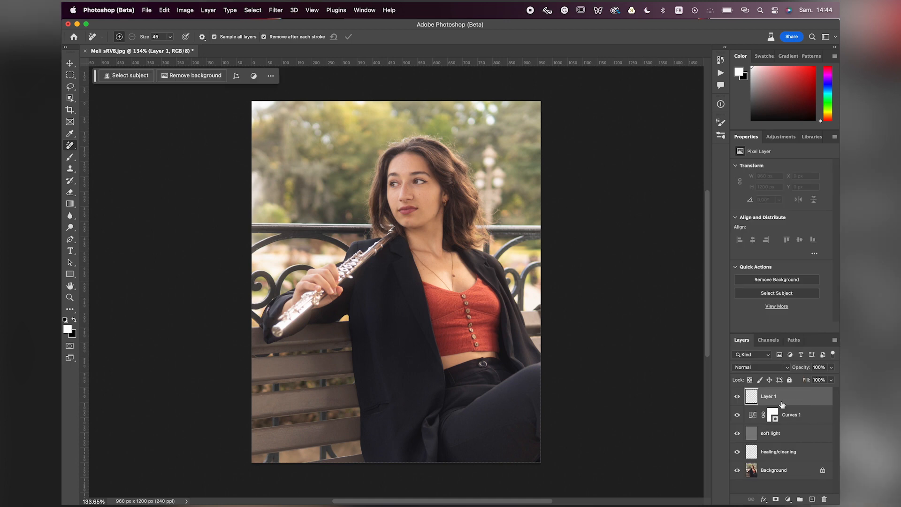
{"action": "left_click", "coordinate": [760, 367]}
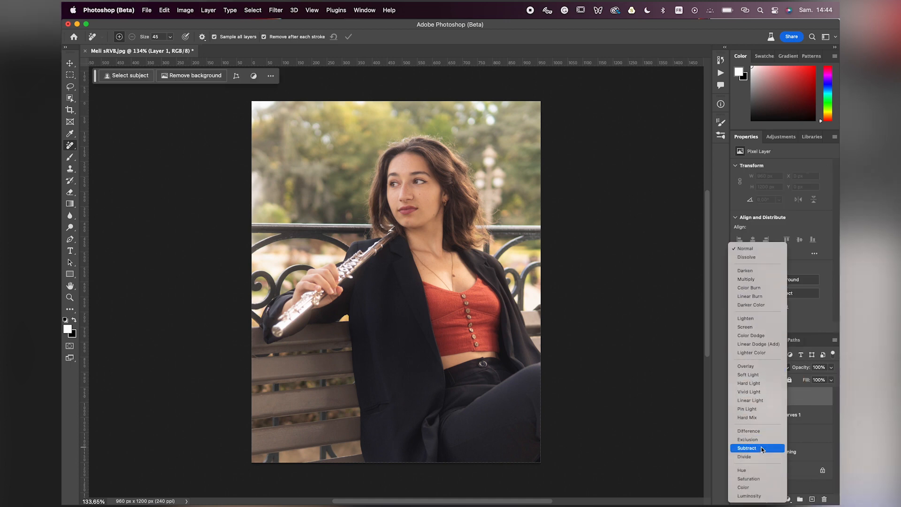
{"action": "left_click", "coordinate": [748, 487]}
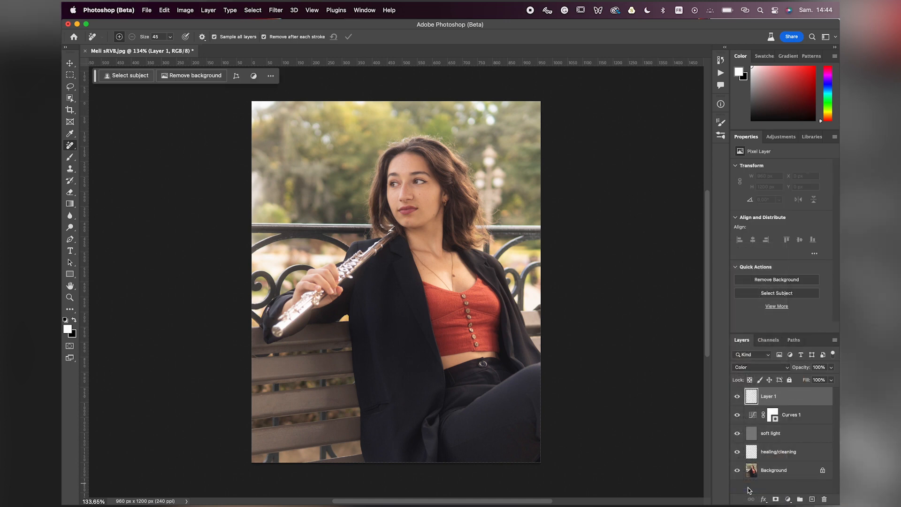
{"action": "scroll", "coordinate": [499, 207], "scroll_direction": "up", "scroll_amount": 5}
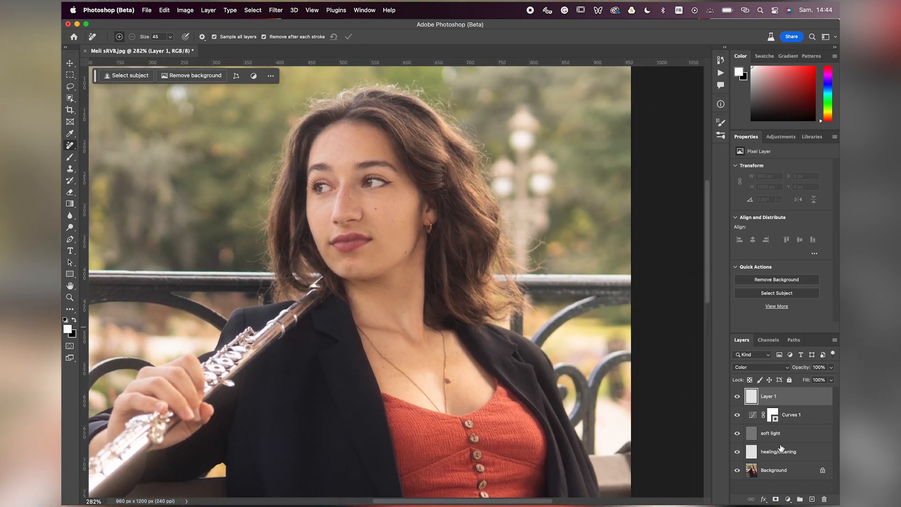
{"action": "left_click", "coordinate": [781, 448]}
{"action": "left_click", "coordinate": [787, 435]}
{"action": "left_click", "coordinate": [795, 419]}
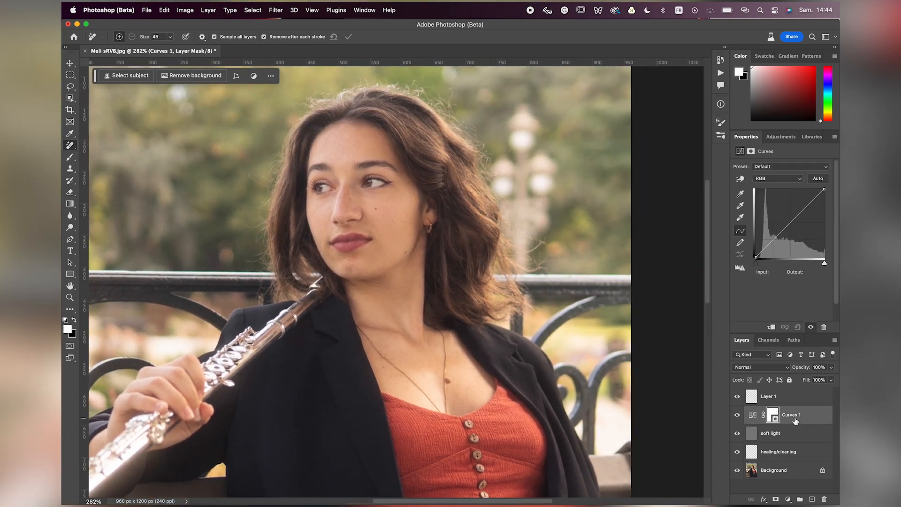
{"action": "left_click", "coordinate": [792, 399]}
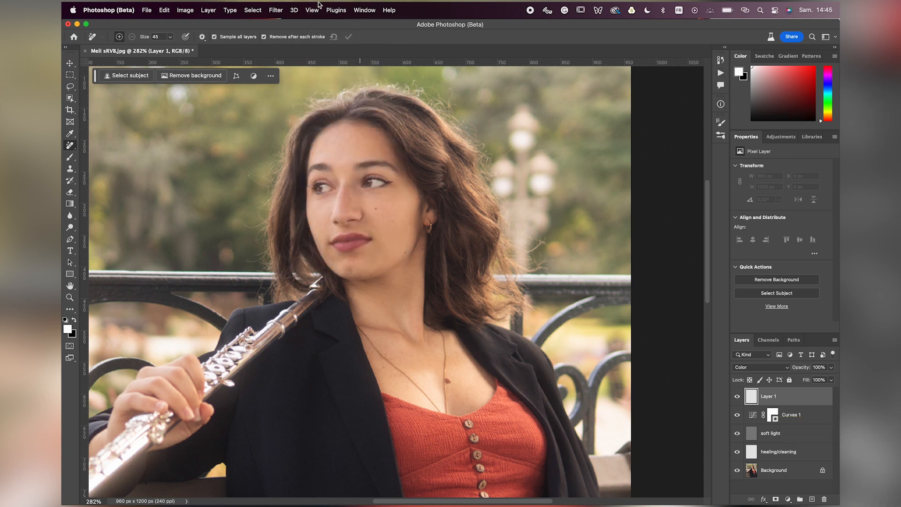
Open the Actions panel and leave no action set selected.
{"action": "left_click", "coordinate": [372, 9]}
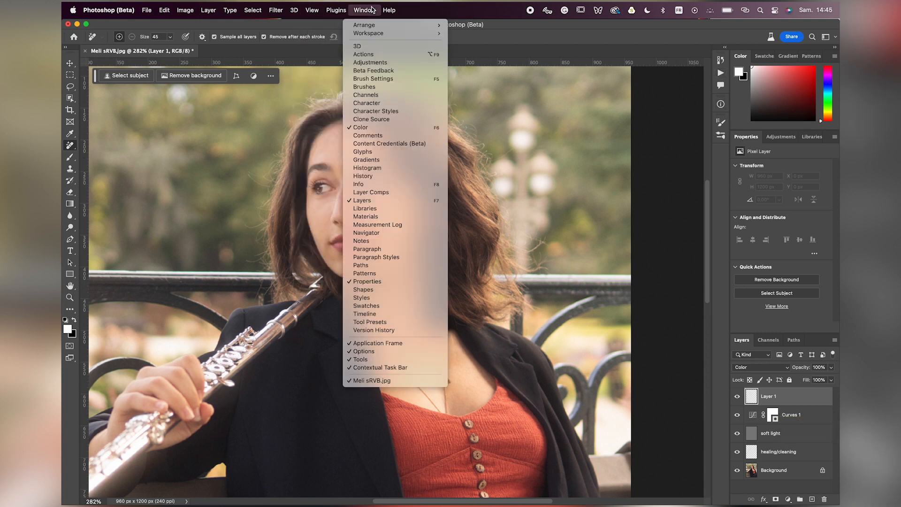
{"action": "left_click", "coordinate": [374, 56]}
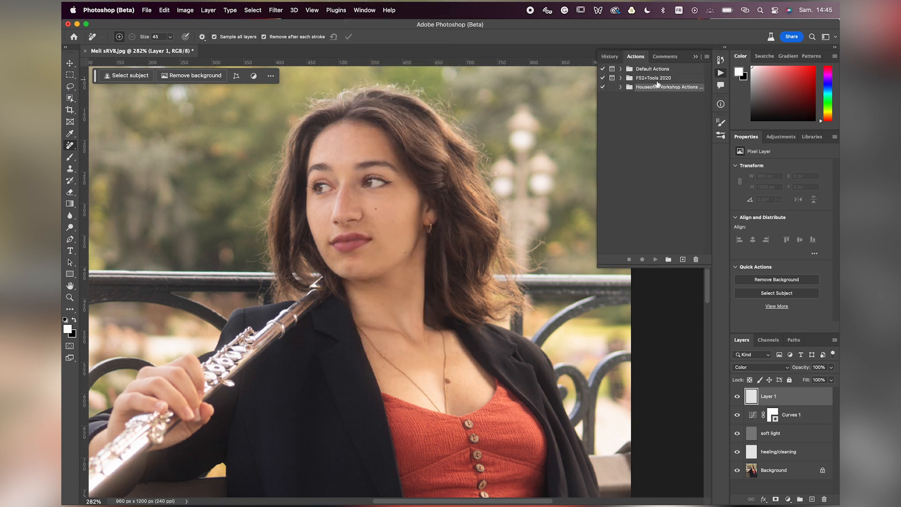
{"action": "left_click", "coordinate": [661, 118]}
Delete all four layers above the Background layer.
{"action": "left_click", "coordinate": [801, 454], "text": "shift"}
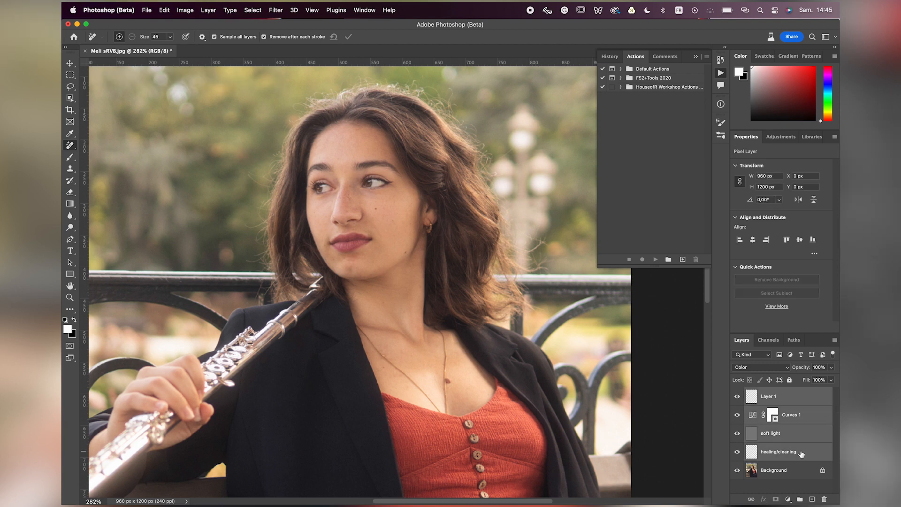
{"action": "key", "text": "Delete"}
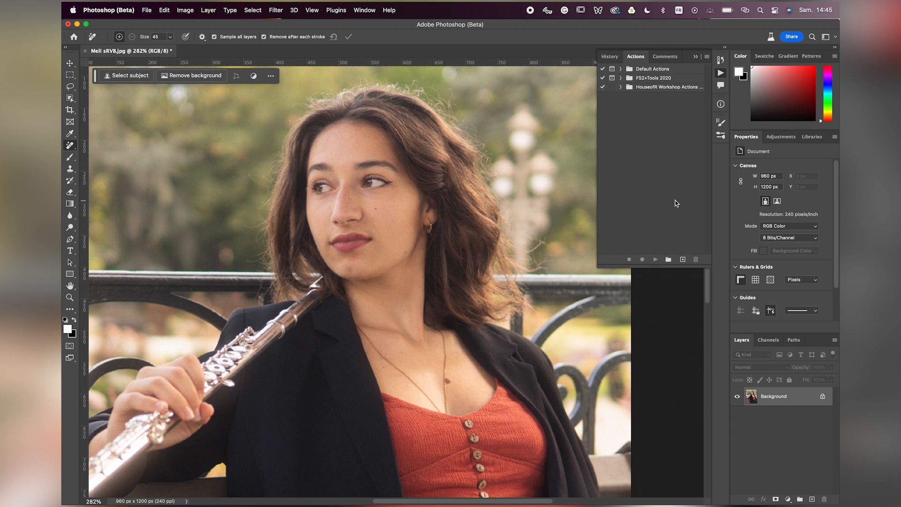
Create an action named Skin Retouching Action in the Default Actions set and start recording it.
{"action": "left_click", "coordinate": [683, 260]}
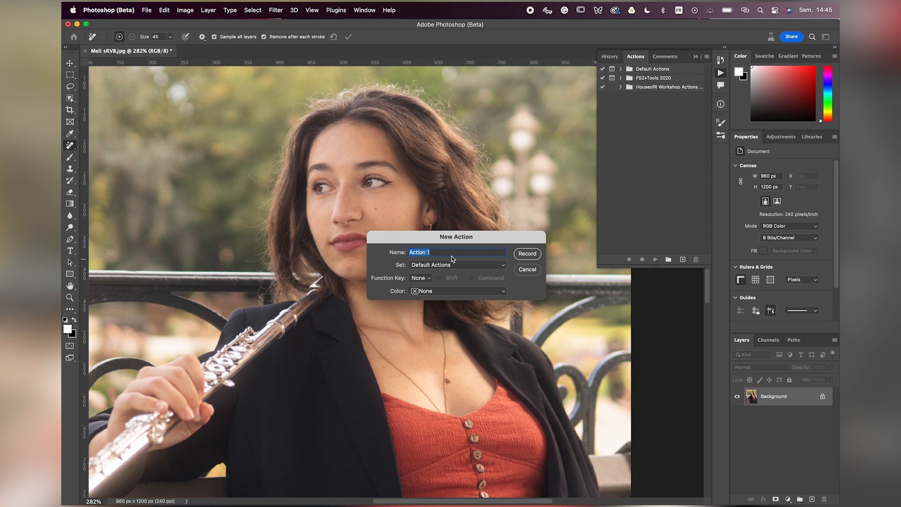
{"action": "type", "text": "Skin Retouching Action"}
{"action": "left_click", "coordinate": [526, 254]}
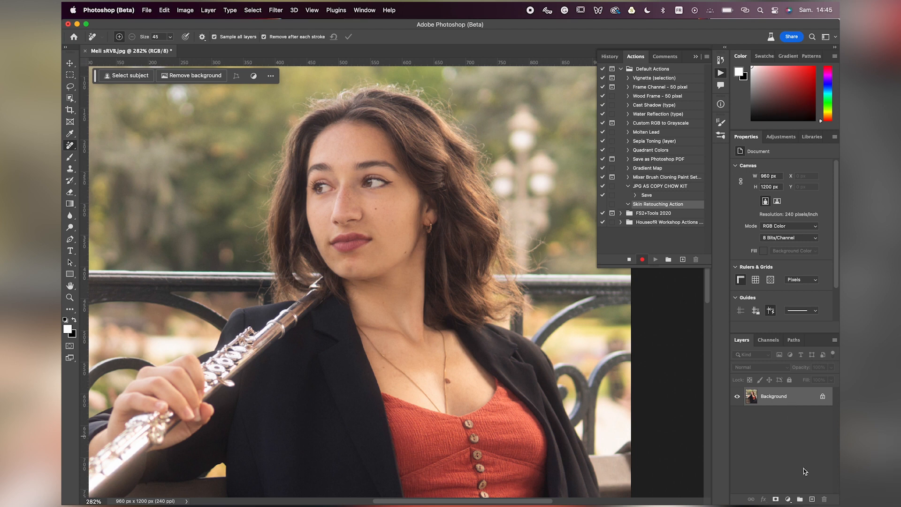
Add a new blank layer above the Background and name it cleaning.
{"action": "left_click", "coordinate": [812, 499]}
{"action": "double_click", "coordinate": [769, 397]}
{"action": "type", "text": "cleaning"}
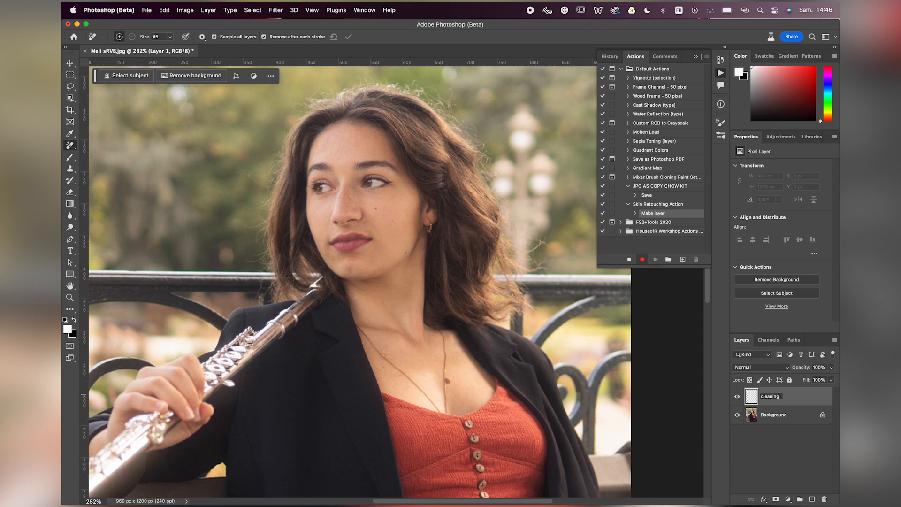
{"action": "key", "text": "Return"}
Create a Soft Light mode layer named soft light above the cleaning layer, filled with 50% gray.
{"action": "key", "text": "super+shift+n"}
{"action": "type", "text": "soft ligh"}
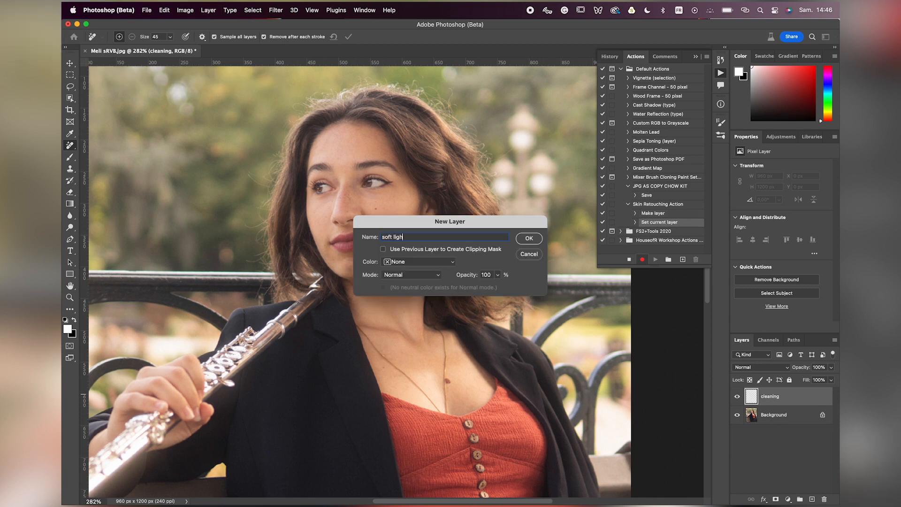
{"action": "left_click", "coordinate": [433, 278]}
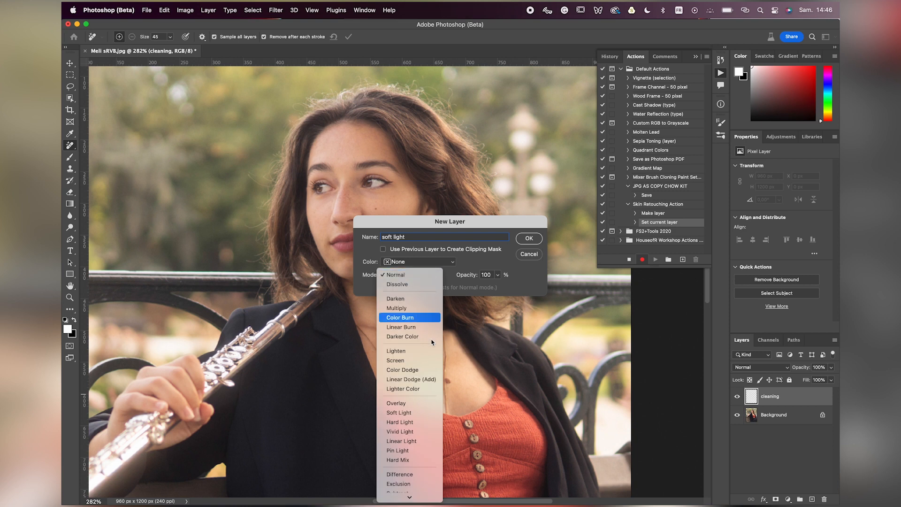
{"action": "left_click", "coordinate": [413, 410]}
{"action": "left_click", "coordinate": [382, 287]}
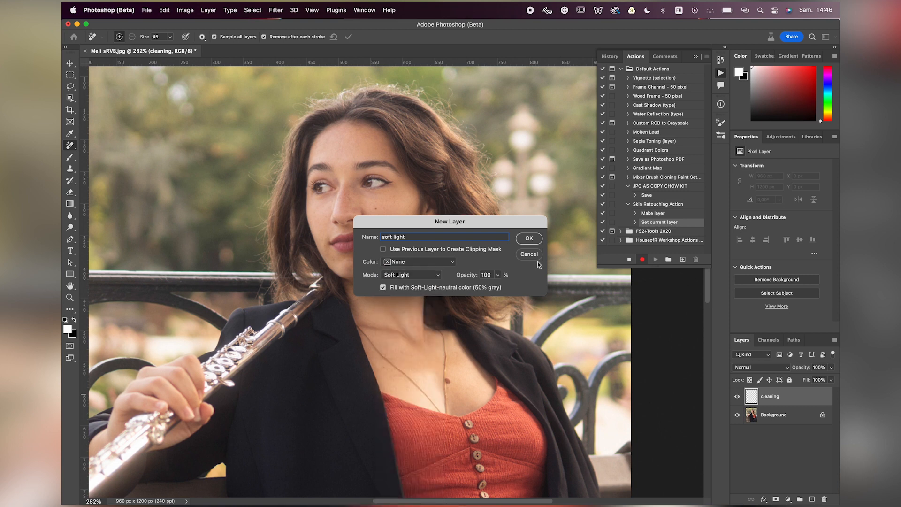
{"action": "left_click", "coordinate": [527, 237]}
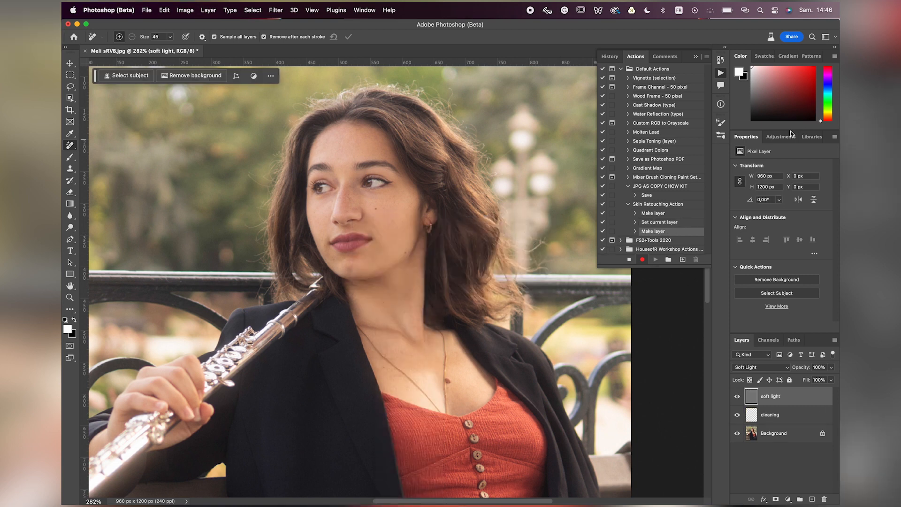
Add a Curves adjustment layer on top of the soft light layer.
{"action": "left_click", "coordinate": [780, 137]}
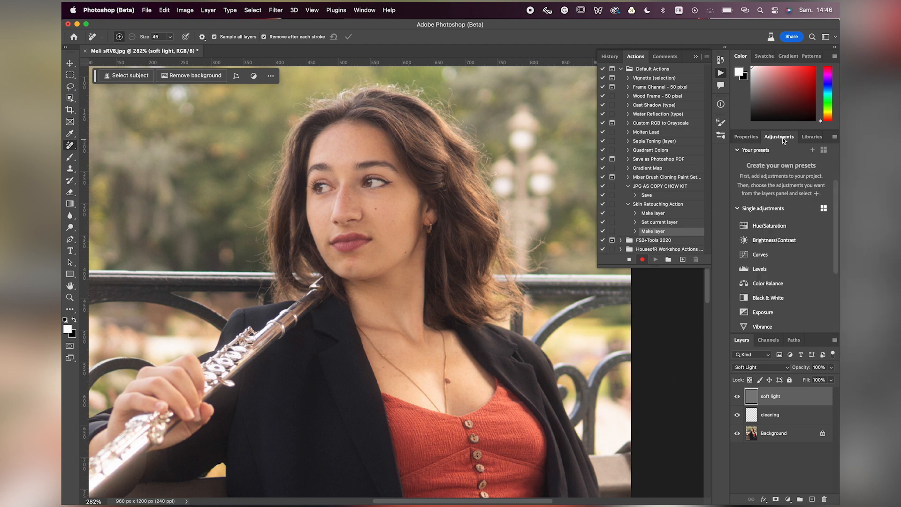
{"action": "left_click", "coordinate": [764, 255]}
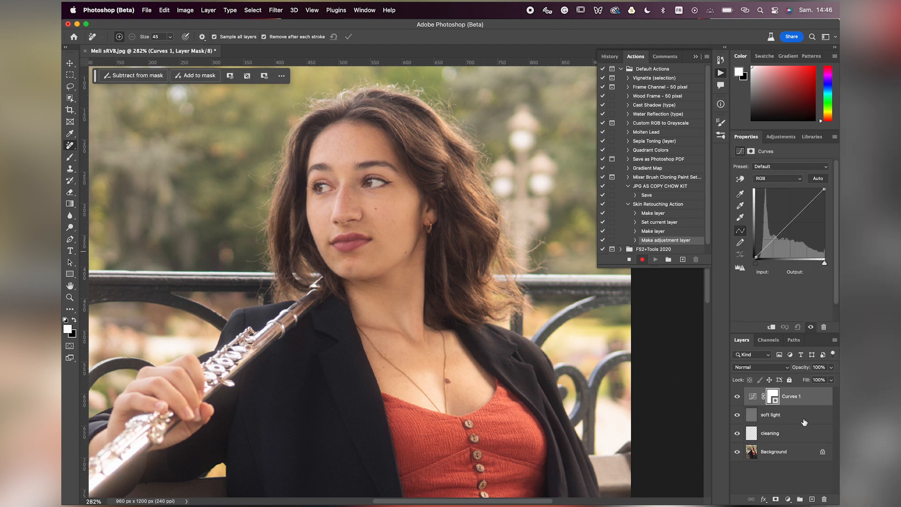
Add a blank layer directly above soft light, name it color and set its blend mode to Color.
{"action": "left_click", "coordinate": [802, 420]}
{"action": "left_click", "coordinate": [812, 499]}
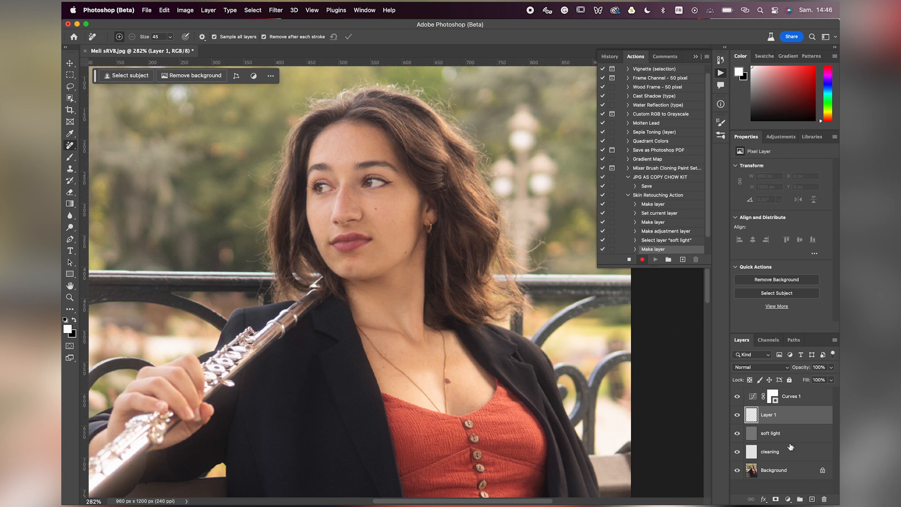
{"action": "double_click", "coordinate": [768, 415]}
{"action": "type", "text": "color"}
{"action": "left_click", "coordinate": [814, 425]}
{"action": "left_click", "coordinate": [768, 368]}
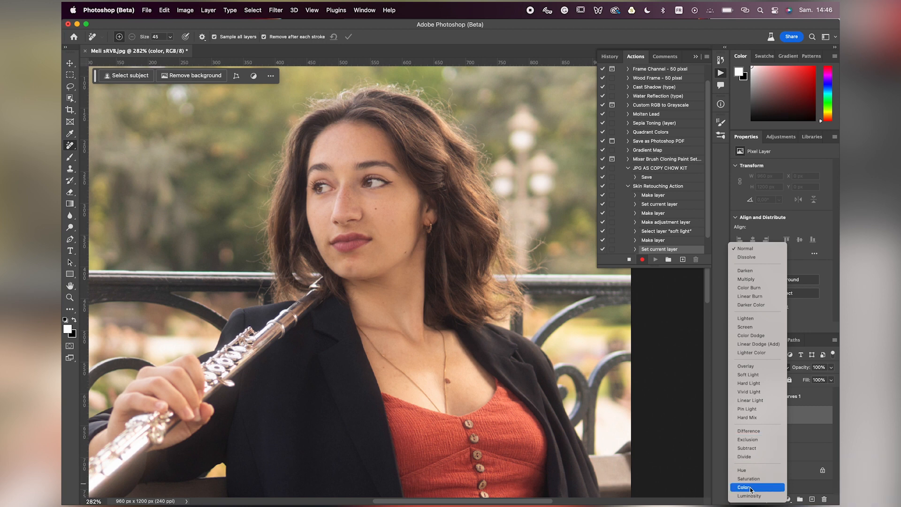
{"action": "left_click", "coordinate": [750, 487]}
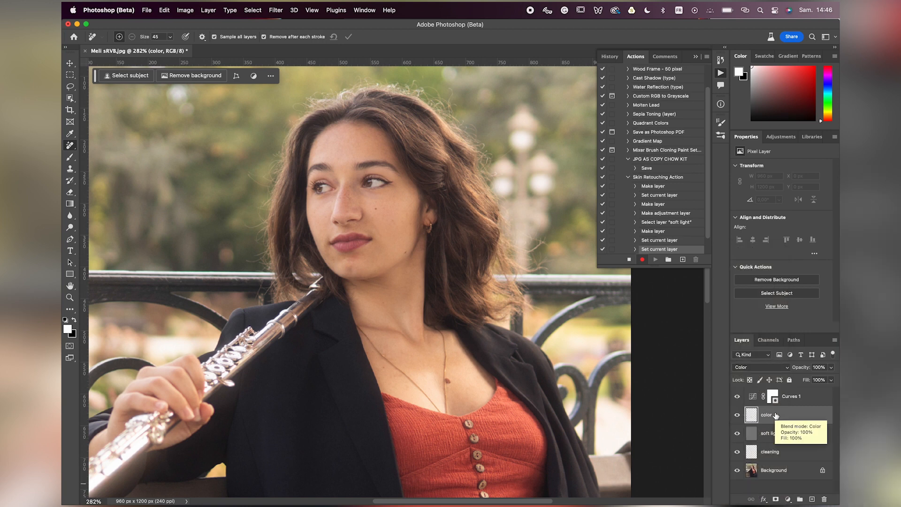
Group the layers from Curves 1 down to cleaning and name the group Skin retouching.
{"action": "left_click", "coordinate": [798, 398]}
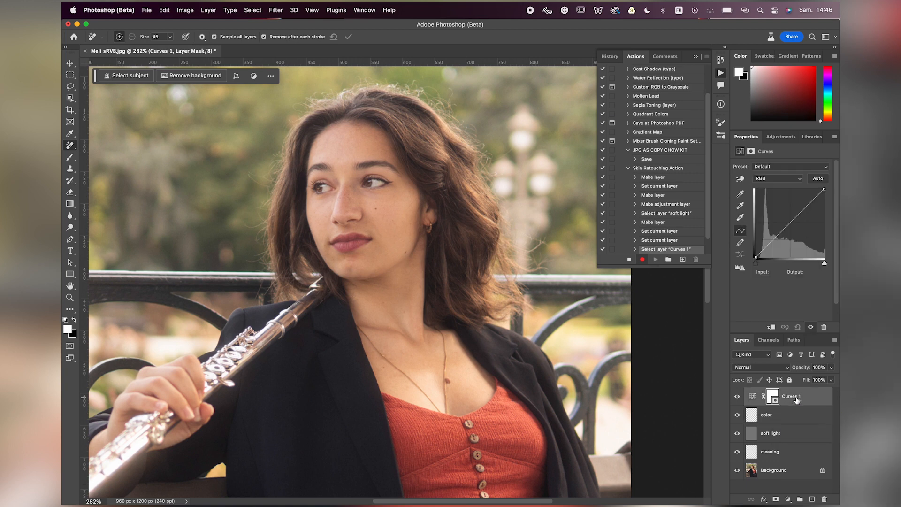
{"action": "left_click", "coordinate": [788, 452], "text": "shift"}
{"action": "key", "text": "super+g"}
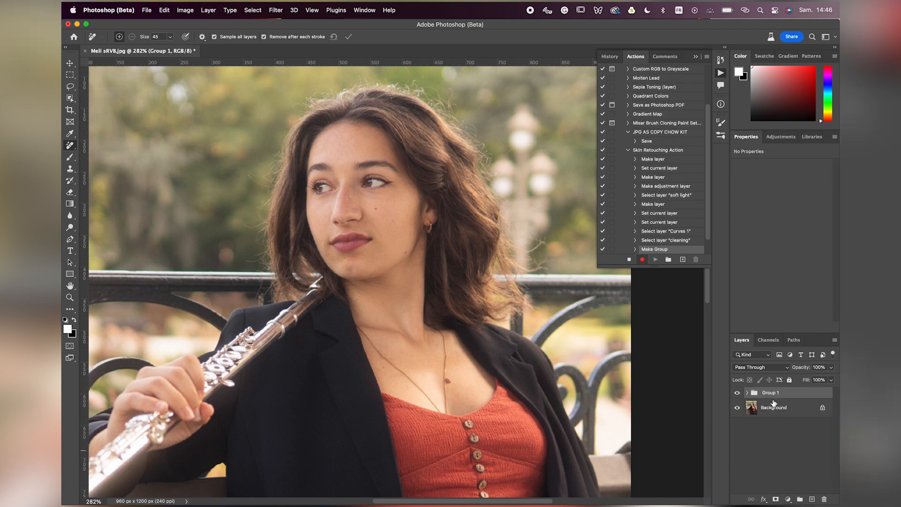
{"action": "double_click", "coordinate": [772, 393]}
{"action": "type", "text": "Skin retouching"}
{"action": "key", "text": "Return"}
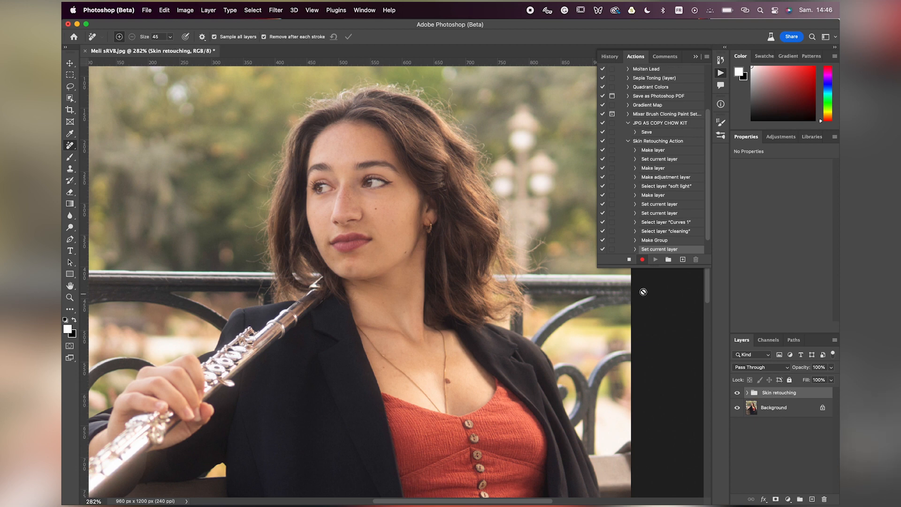
Stop recording the Skin Retouching Action and review its recorded commands.
{"action": "left_click", "coordinate": [630, 260]}
{"action": "scroll", "coordinate": [665, 195], "scroll_direction": "up", "scroll_amount": 3}
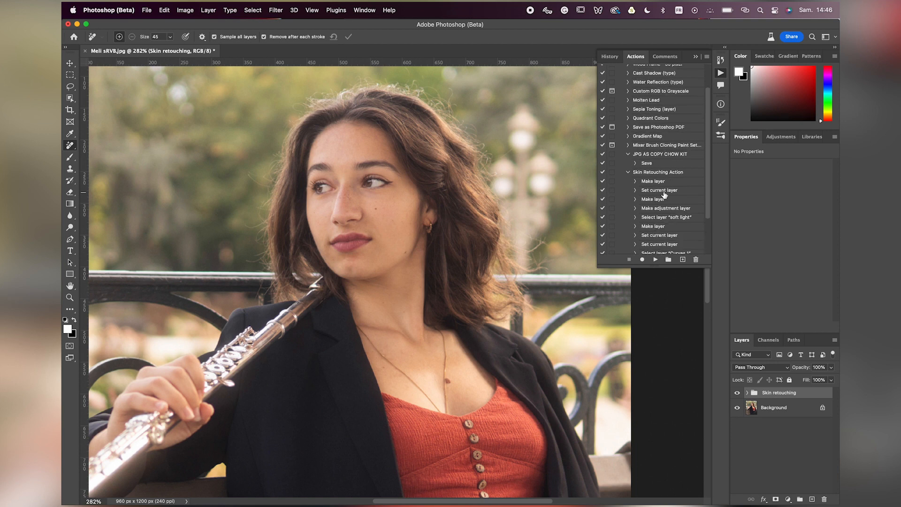
Move Skin Retouching Action out of Default Actions to the end of the HouseofR Workshop Actions set.
{"action": "left_click", "coordinate": [628, 172]}
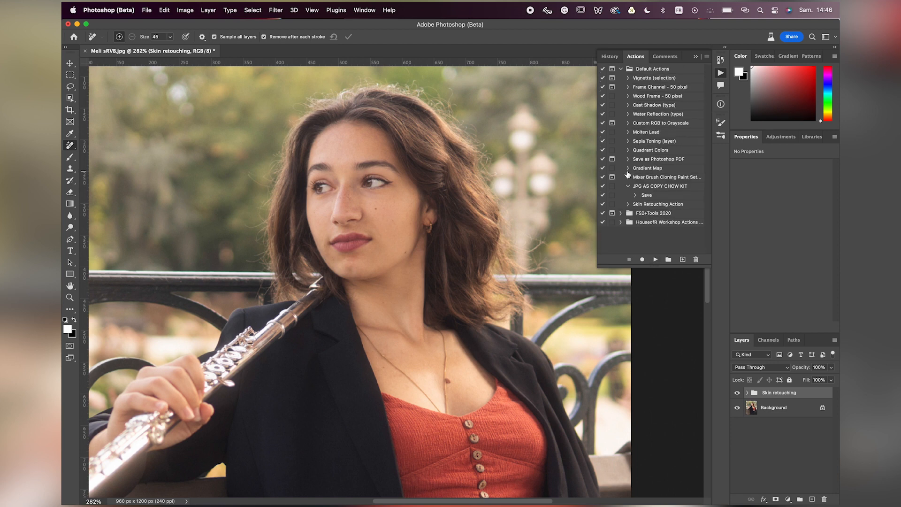
{"action": "left_click_drag", "start_coordinate": [656, 207], "coordinate": [652, 235]}
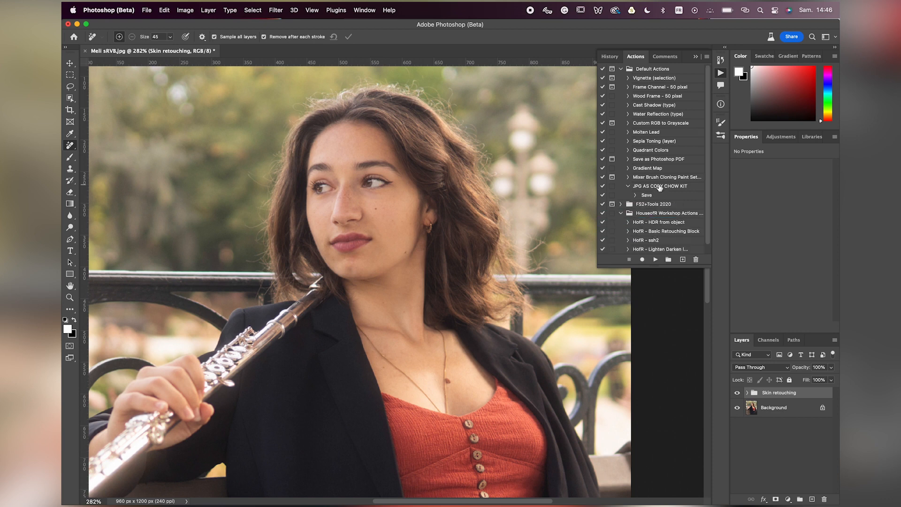
{"action": "left_click", "coordinate": [621, 69]}
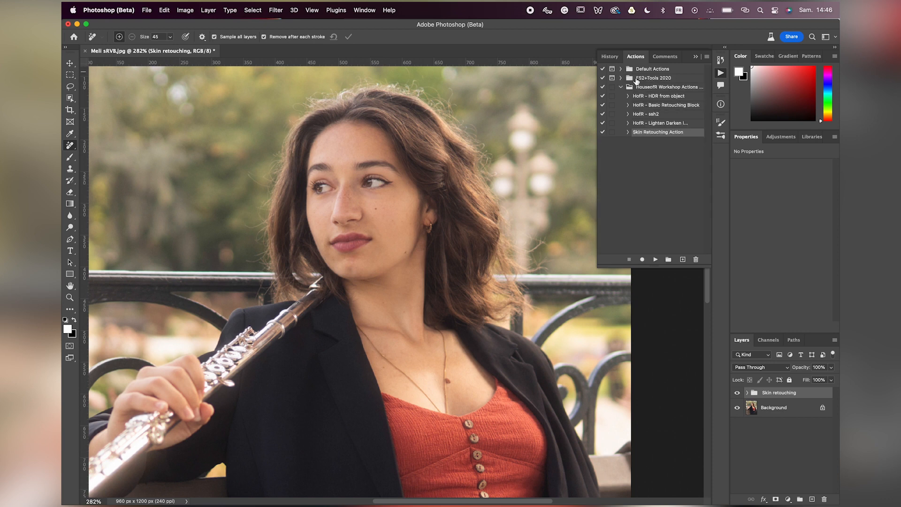
Create an action set named My Action and move Skin Retouching Action into it.
{"action": "left_click", "coordinate": [669, 260]}
{"action": "type", "text": "My Action"}
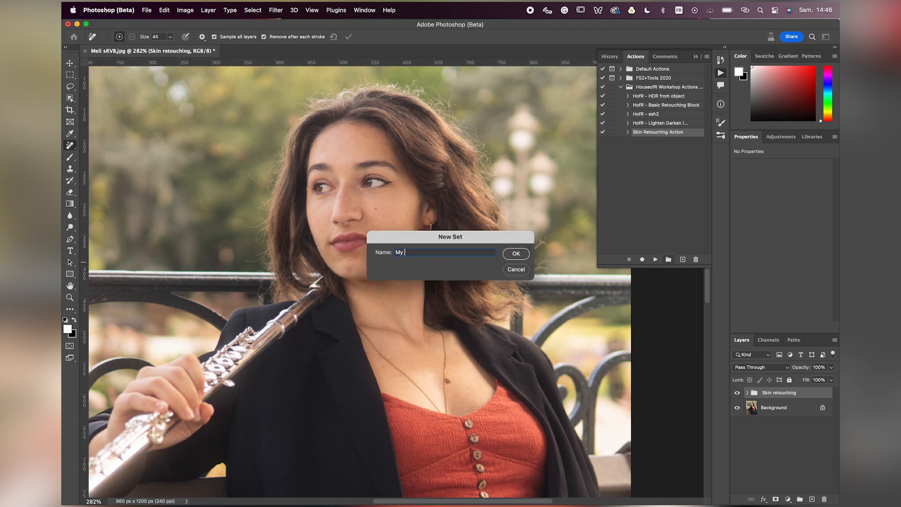
{"action": "left_click", "coordinate": [516, 254]}
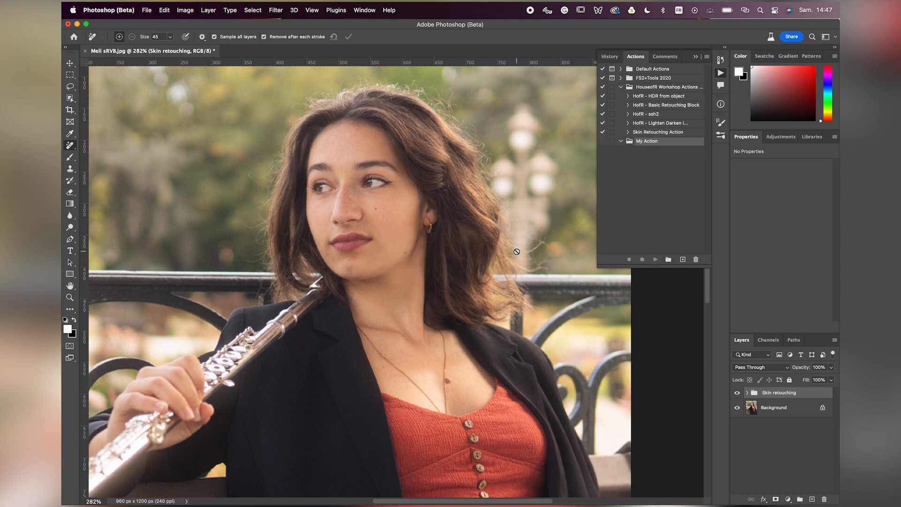
{"action": "left_click_drag", "start_coordinate": [668, 133], "coordinate": [652, 142]}
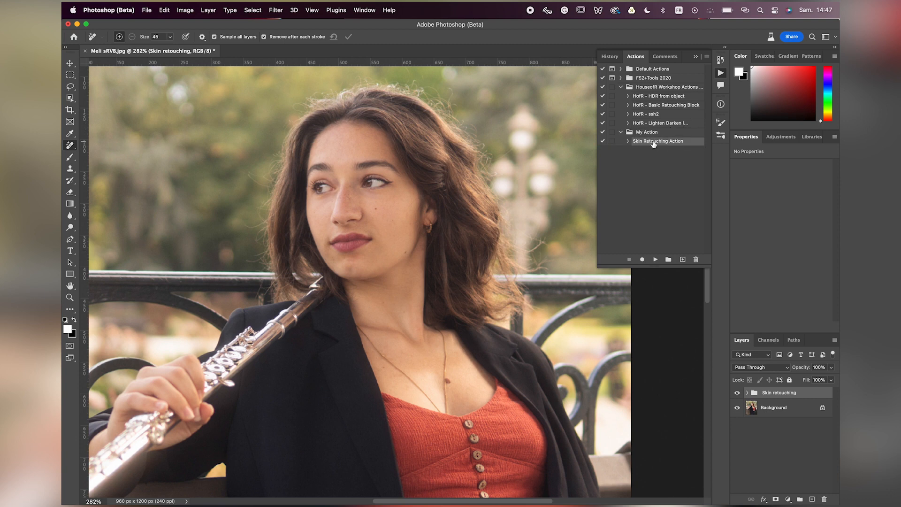
{"action": "left_click", "coordinate": [621, 87]}
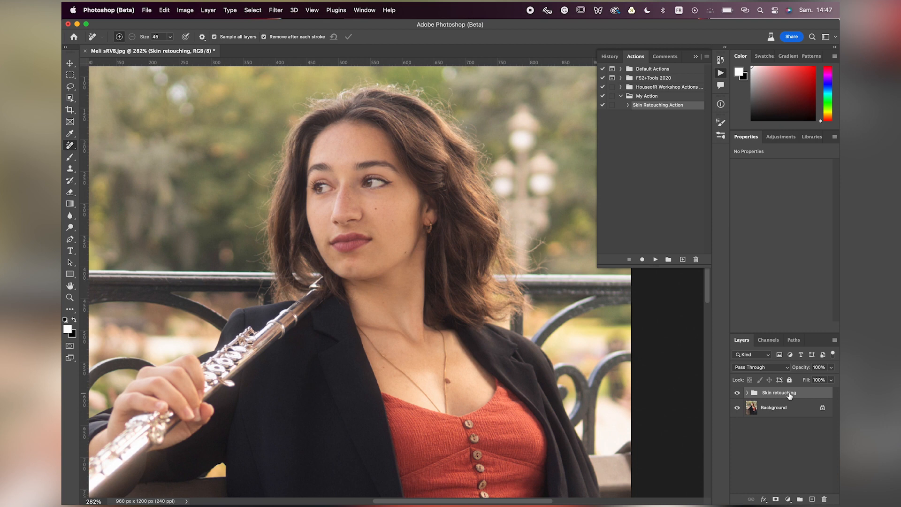
Delete the Skin retouching layer group and play Skin Retouching Action to rebuild it, checking the layers inside.
{"action": "key", "text": "Delete"}
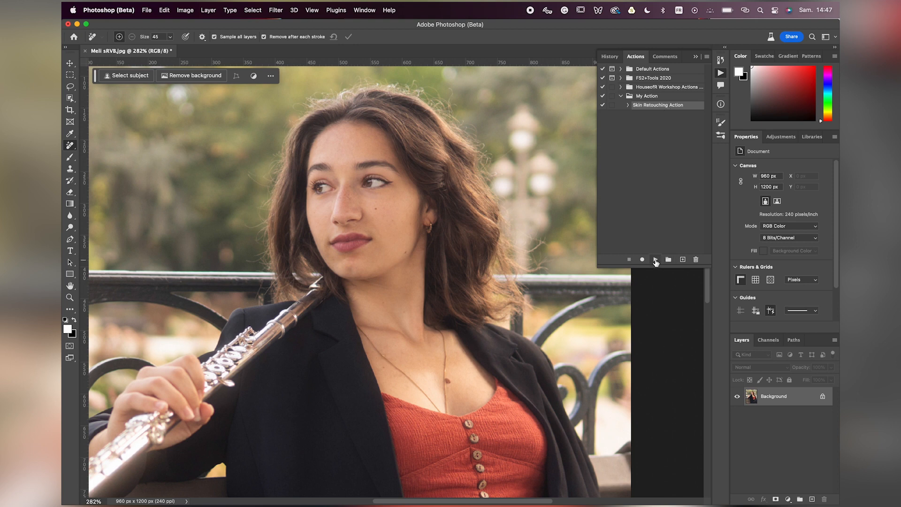
{"action": "left_click", "coordinate": [655, 260]}
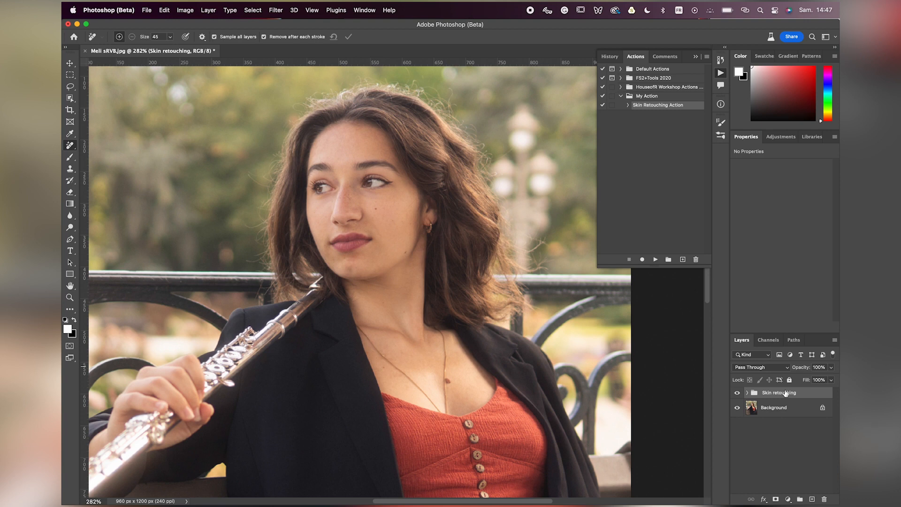
{"action": "left_click", "coordinate": [747, 392]}
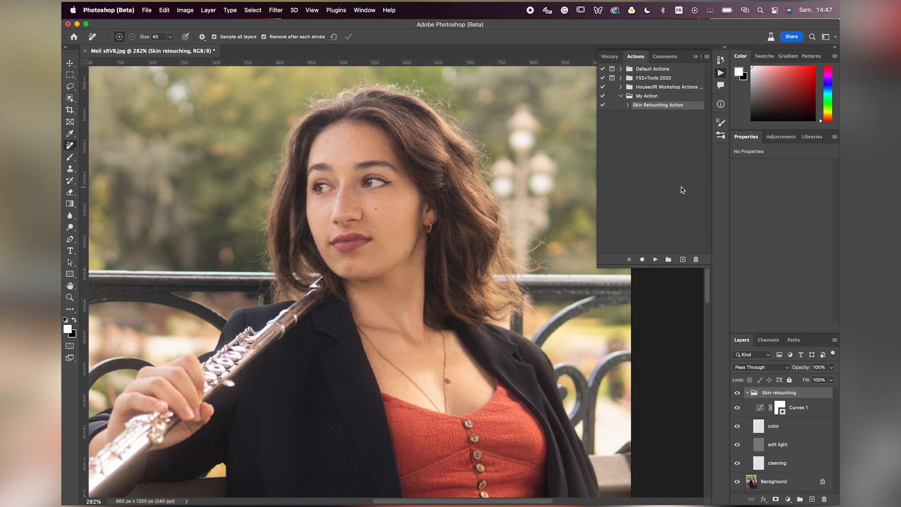
{"action": "left_click", "coordinate": [748, 393]}
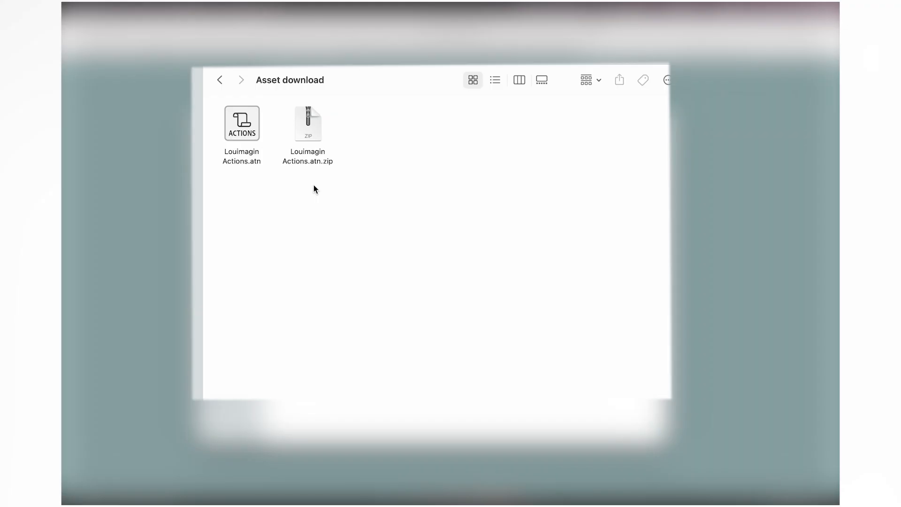
Locate Louimagin Actions.atn in the Asset download folder and switch back to Photoshop.
{"action": "left_click", "coordinate": [246, 124]}
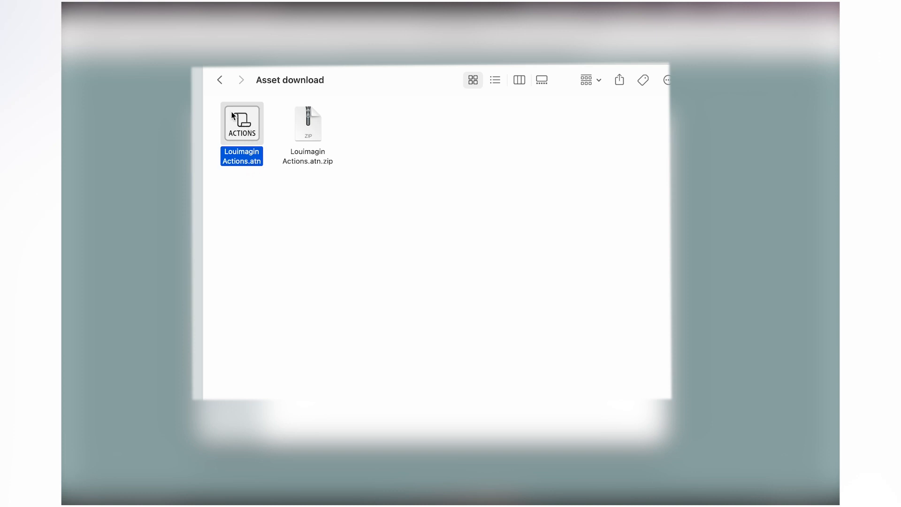
{"action": "mouse_move", "coordinate": [403, 502]}
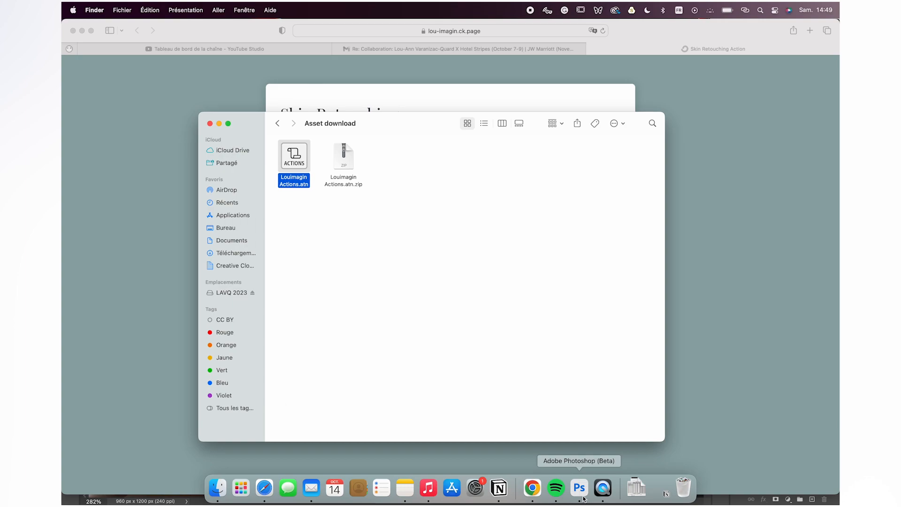
{"action": "left_click", "coordinate": [582, 496]}
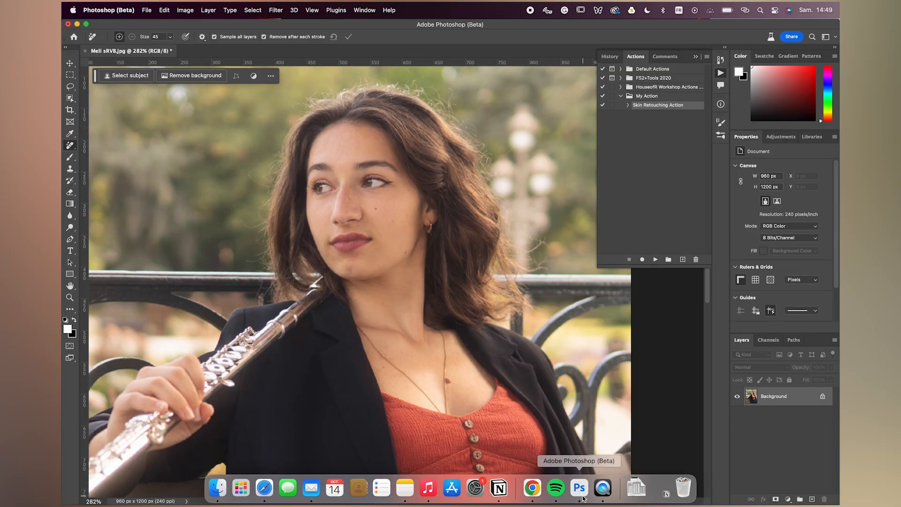
Load the action set from Louimagin Actions.atn in the Asset download folder.
{"action": "left_click", "coordinate": [653, 96]}
{"action": "left_click", "coordinate": [621, 97]}
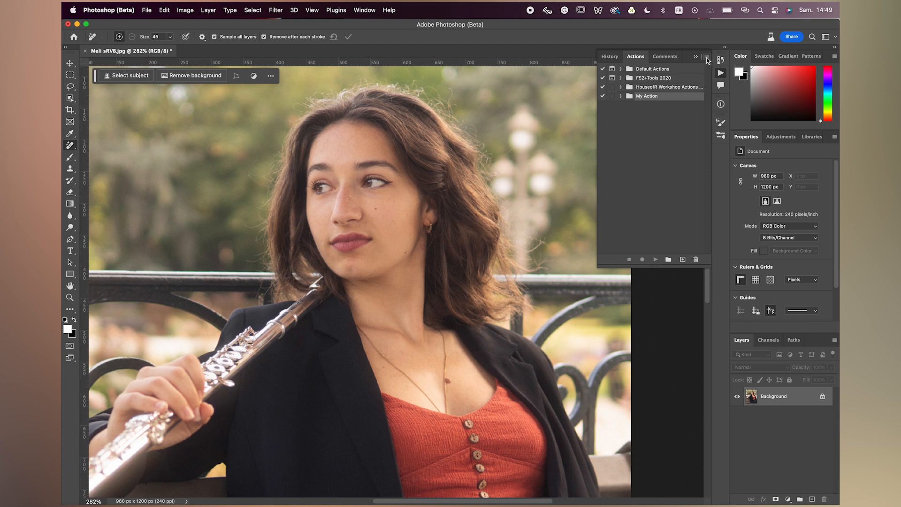
{"action": "left_click", "coordinate": [707, 58]}
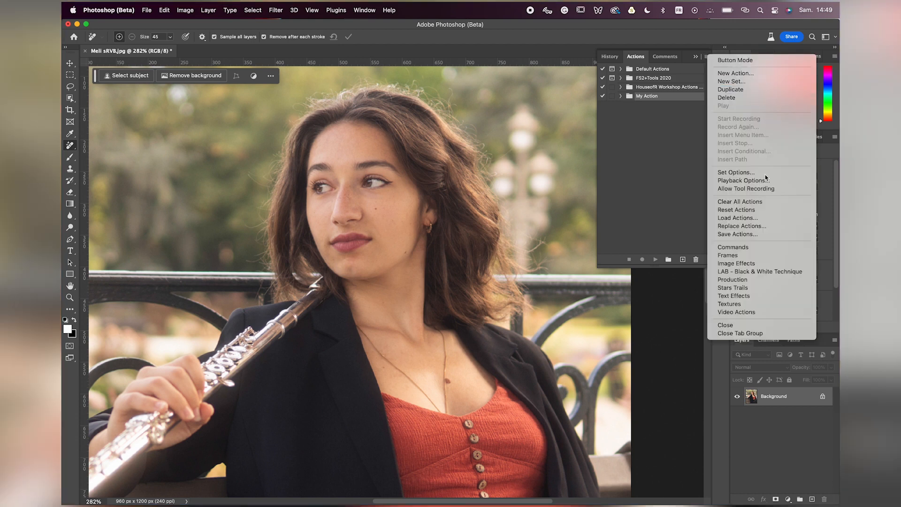
{"action": "left_click", "coordinate": [759, 218]}
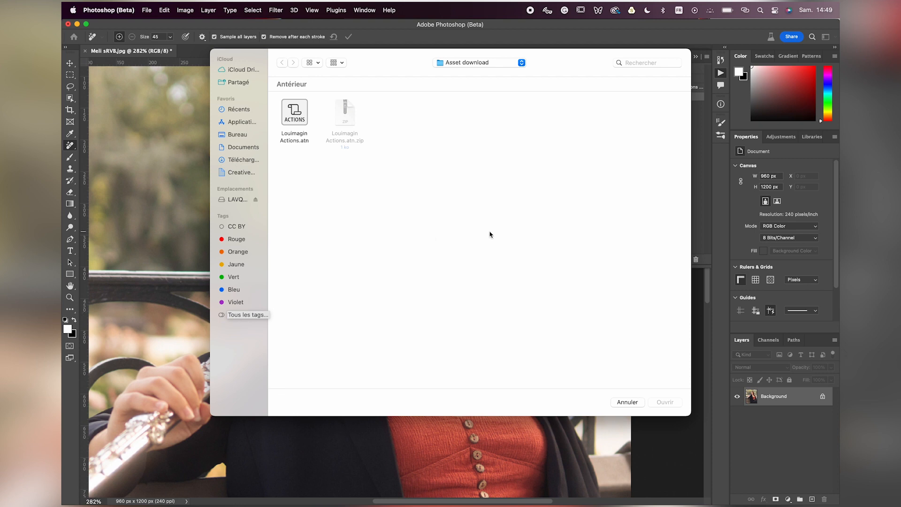
{"action": "left_click", "coordinate": [295, 114]}
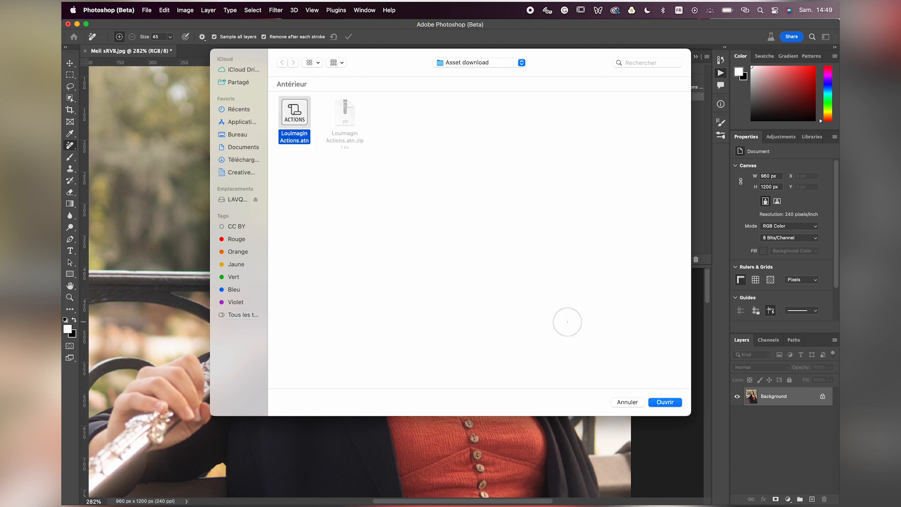
{"action": "left_click", "coordinate": [673, 404]}
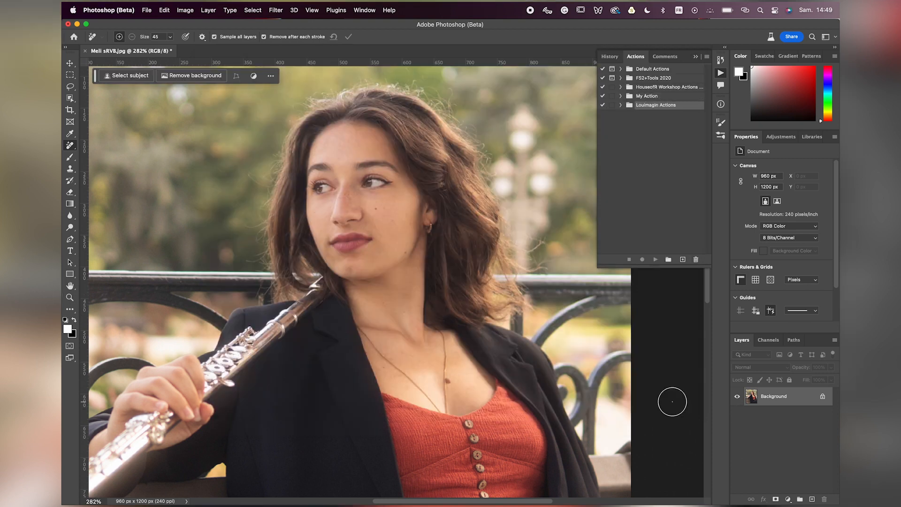
Play the Skin Retouching (healing+DB) action from the Louimagin Actions set.
{"action": "left_click", "coordinate": [621, 105]}
{"action": "left_click", "coordinate": [662, 116]}
{"action": "left_click", "coordinate": [656, 259]}
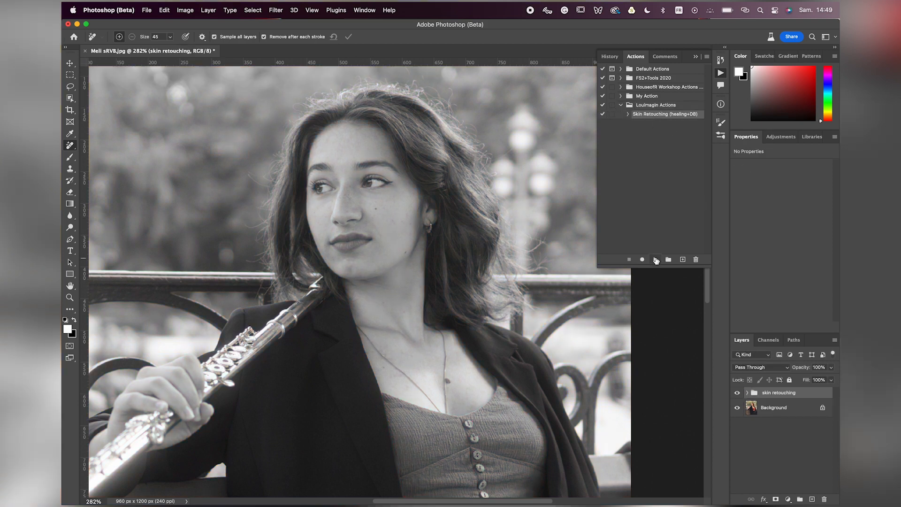
Inspect the layers inside the skin retouching group and hide its assist subgroup.
{"action": "left_click", "coordinate": [746, 392]}
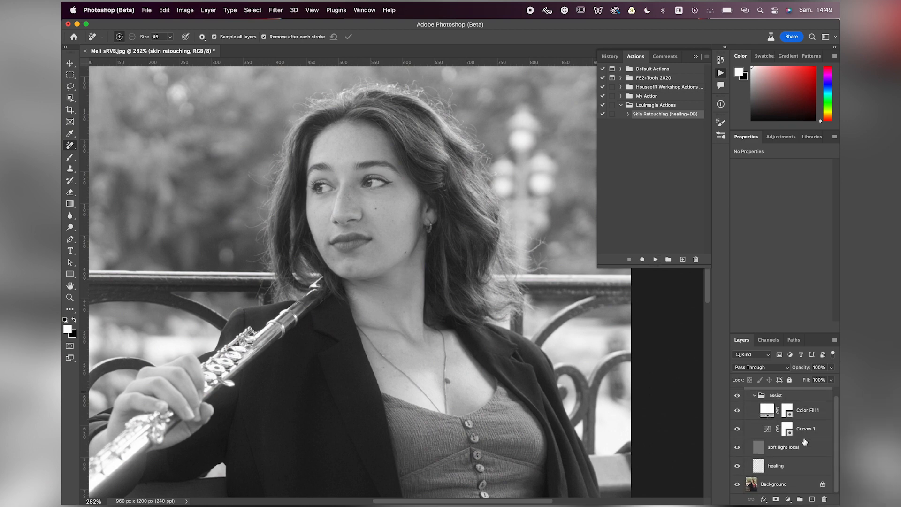
{"action": "left_click", "coordinate": [754, 396]}
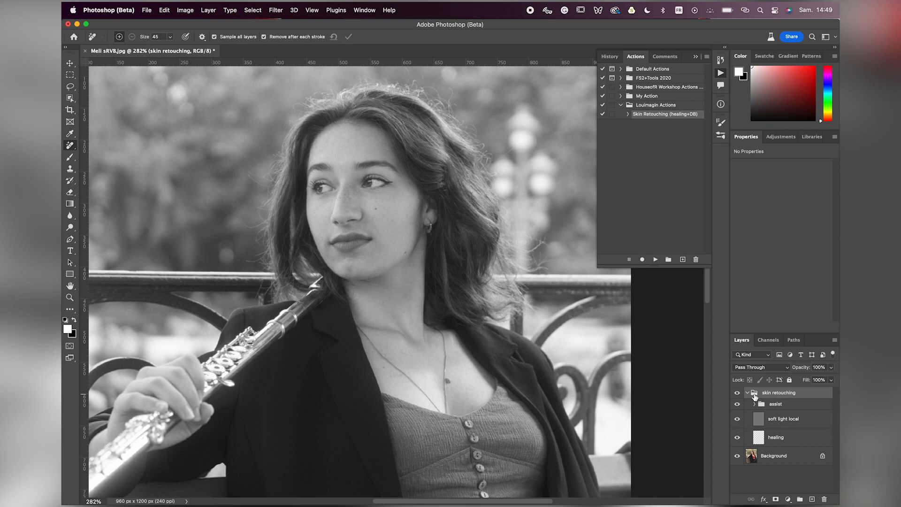
{"action": "left_click", "coordinate": [738, 404]}
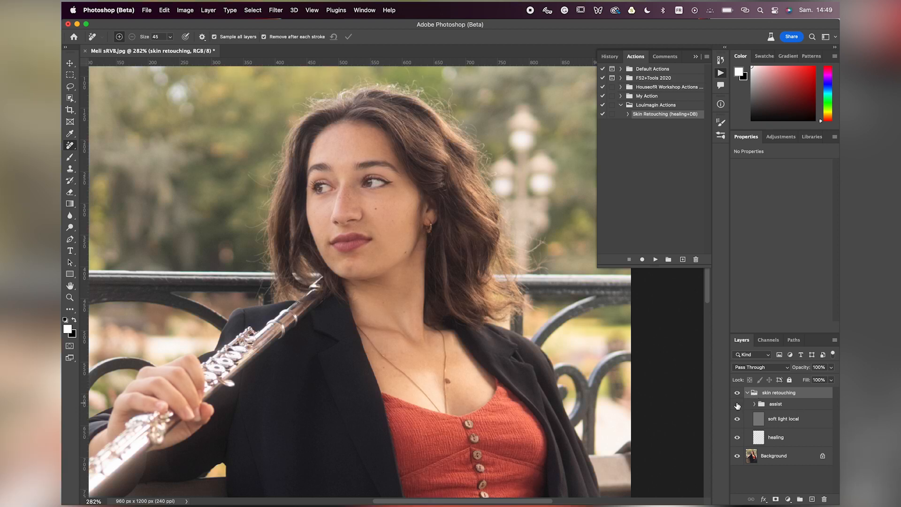
{"action": "left_click", "coordinate": [737, 438]}
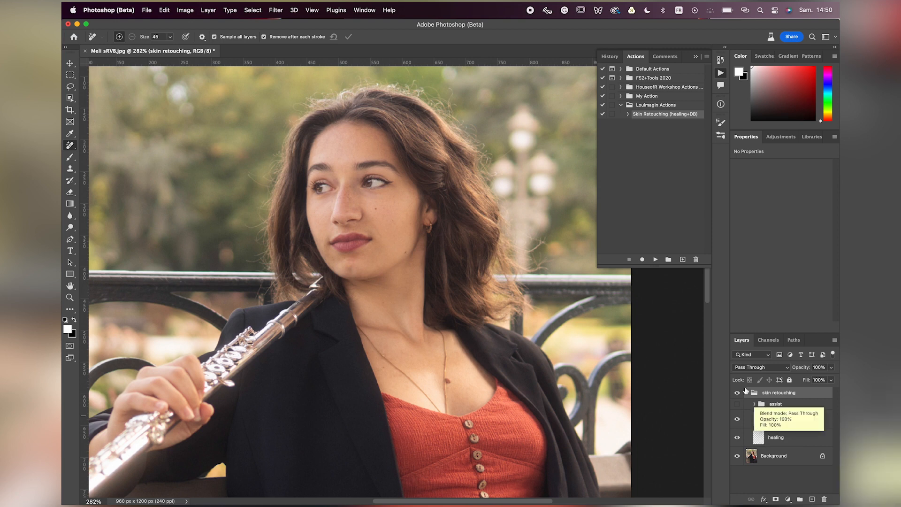
{"action": "left_click", "coordinate": [747, 392]}
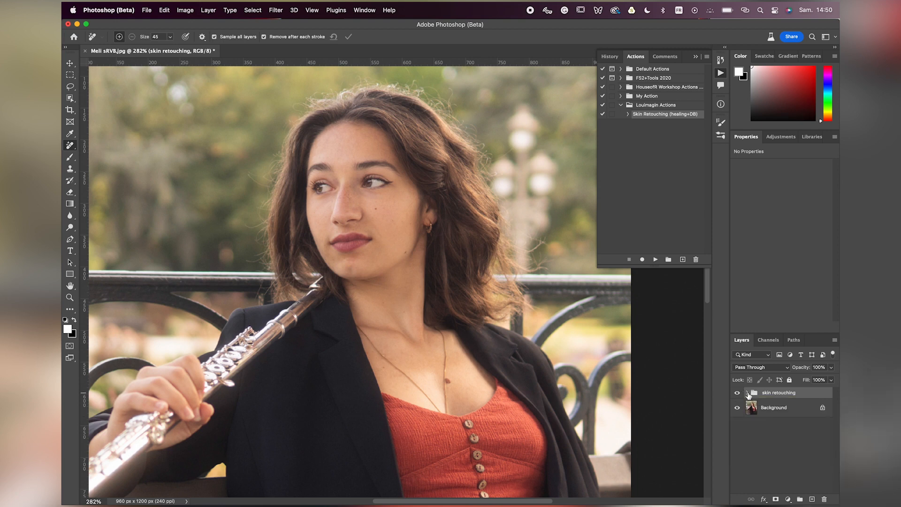
{"action": "left_click", "coordinate": [621, 105]}
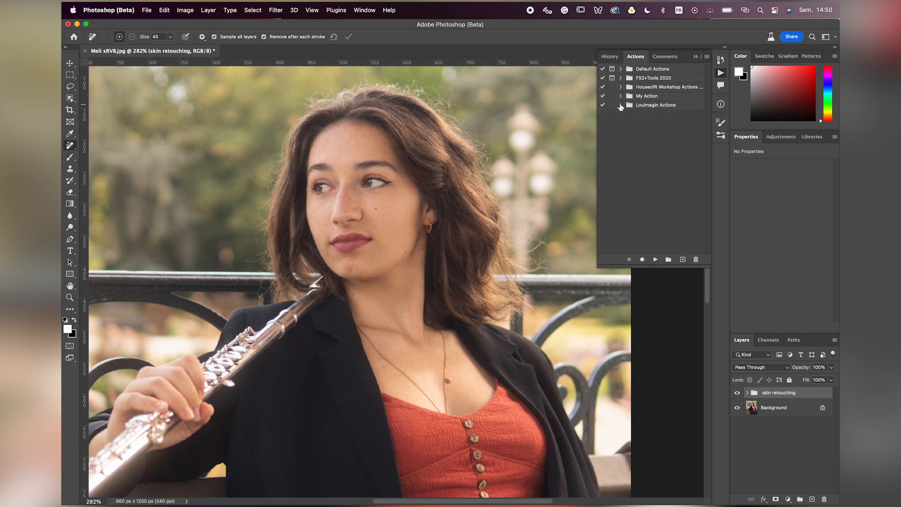
{"action": "left_click", "coordinate": [621, 96]}
{"action": "left_click", "coordinate": [662, 106]}
{"action": "left_click", "coordinate": [707, 56]}
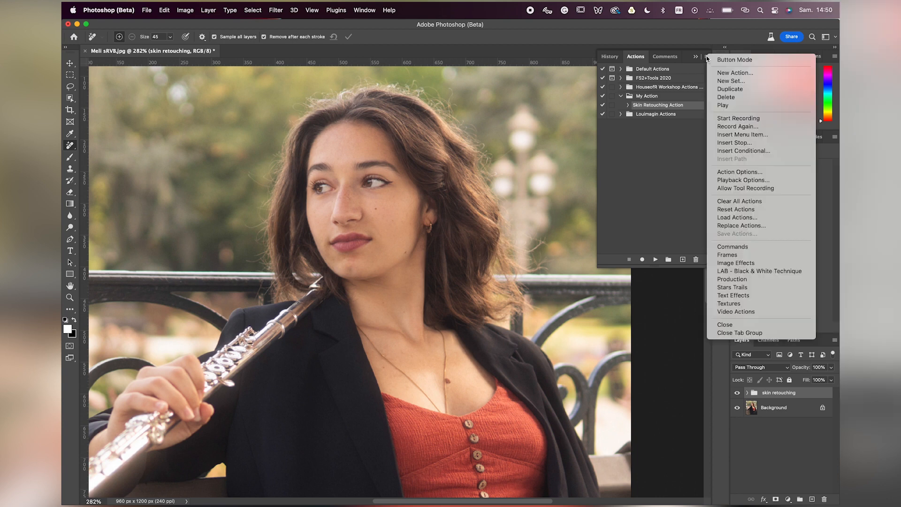
{"action": "left_click", "coordinate": [706, 57]}
{"action": "left_click", "coordinate": [621, 96]}
Save the My Action set as an actions file named My Action YT video in the Asset download folder.
{"action": "left_click", "coordinate": [651, 95]}
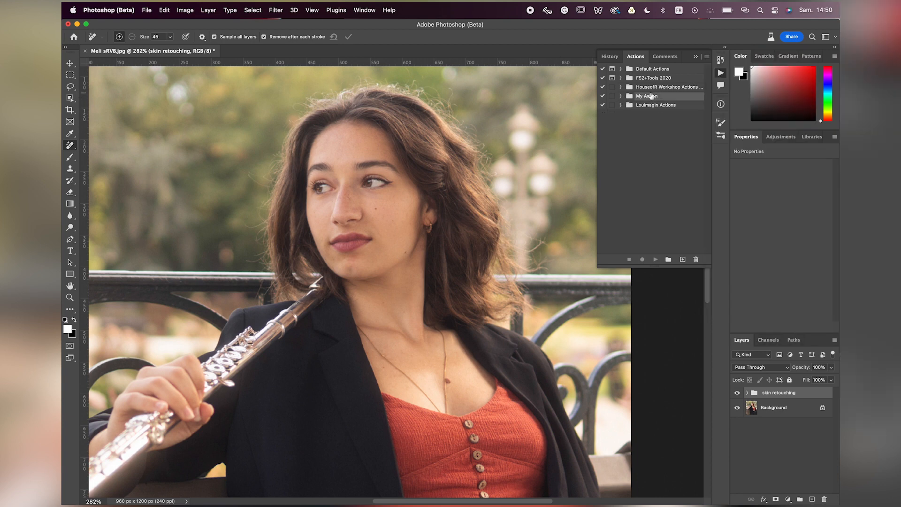
{"action": "left_click", "coordinate": [621, 96]}
{"action": "left_click", "coordinate": [621, 96]}
{"action": "left_click", "coordinate": [707, 58]}
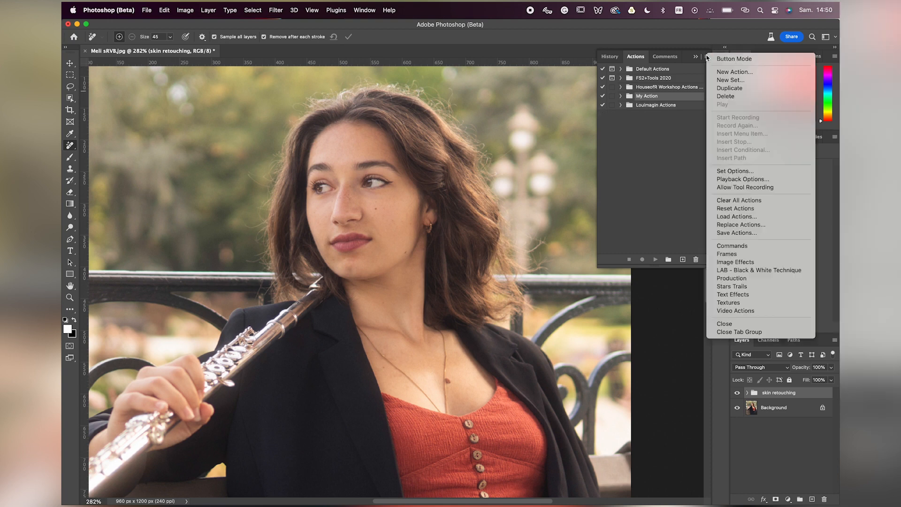
{"action": "left_click", "coordinate": [749, 233]}
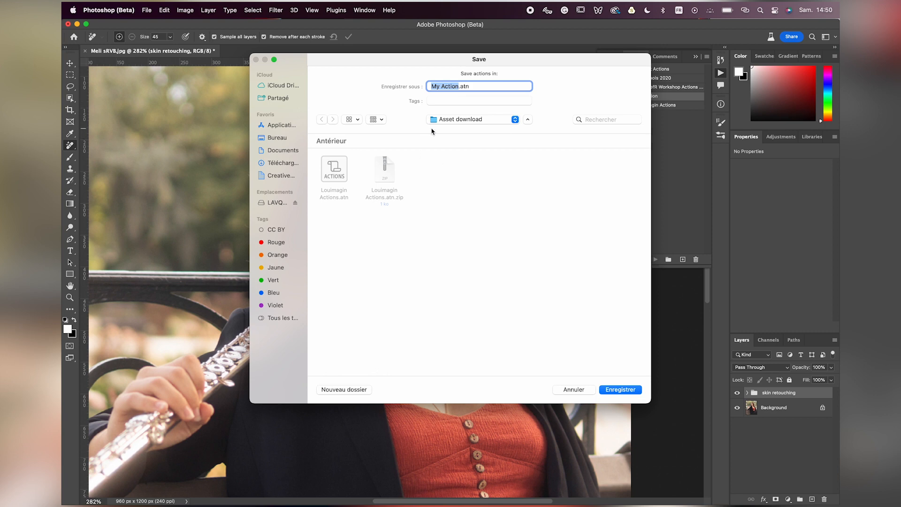
{"action": "type", "text": "My Action YT video"}
{"action": "left_click", "coordinate": [620, 389]}
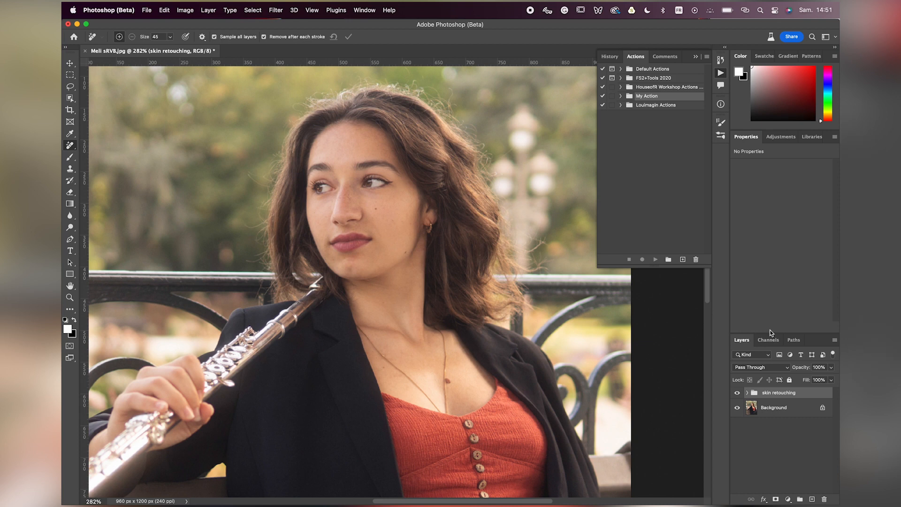
Delete the skin retouching layer group and play the FS2 16bit Clipped action with a Median radius of 6 pixels.
{"action": "key", "text": "Delete"}
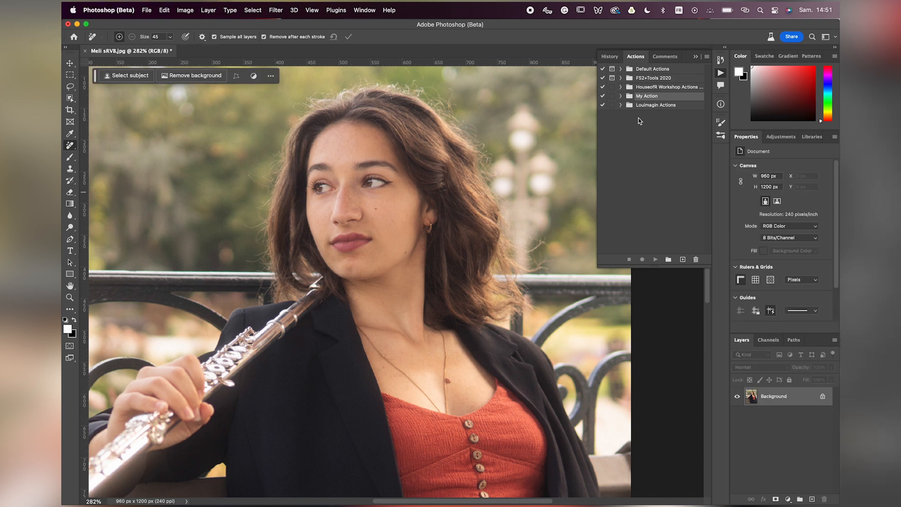
{"action": "left_click", "coordinate": [621, 78]}
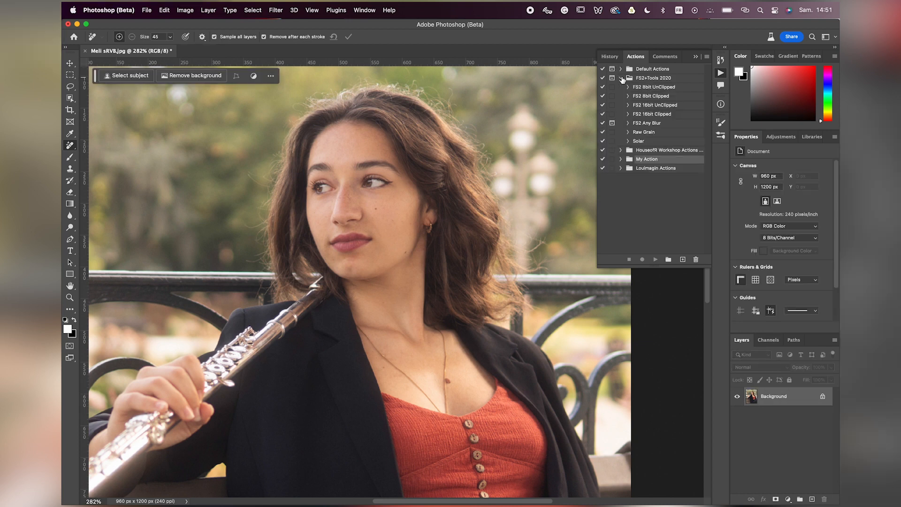
{"action": "left_click", "coordinate": [666, 114]}
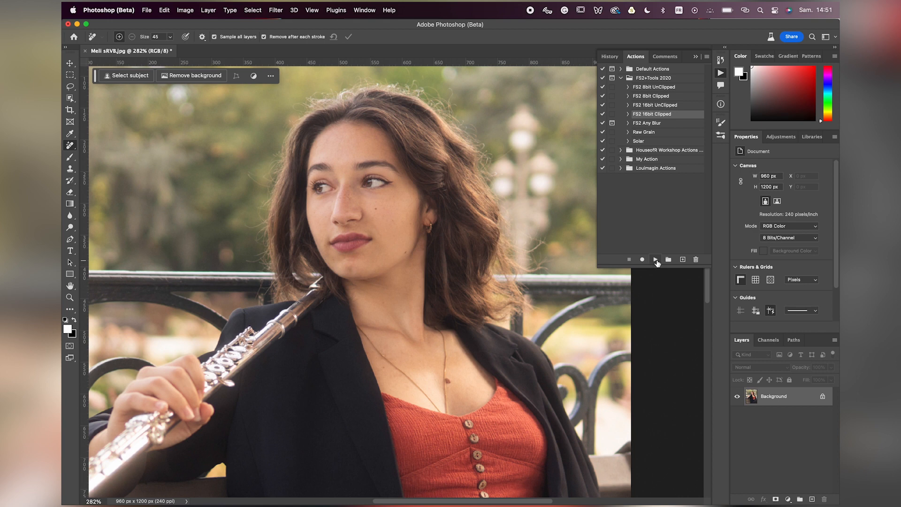
{"action": "left_click", "coordinate": [656, 260]}
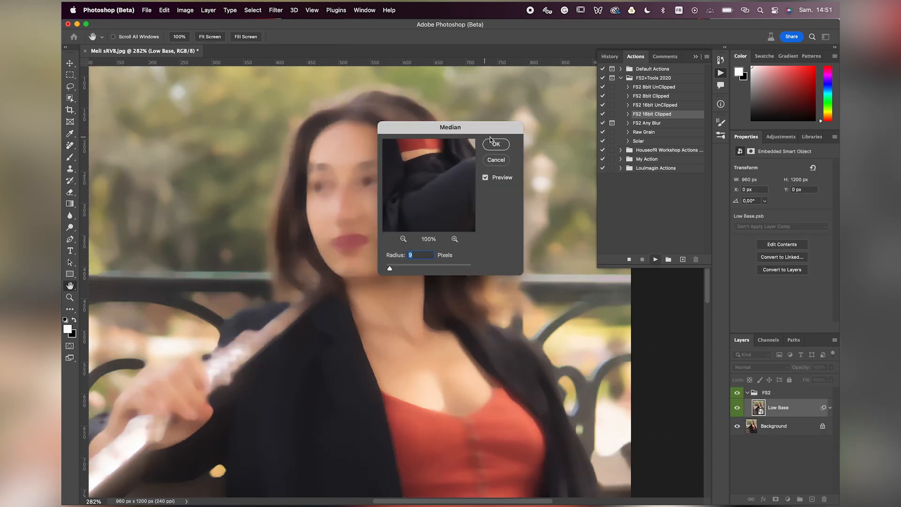
{"action": "key", "text": "Return"}
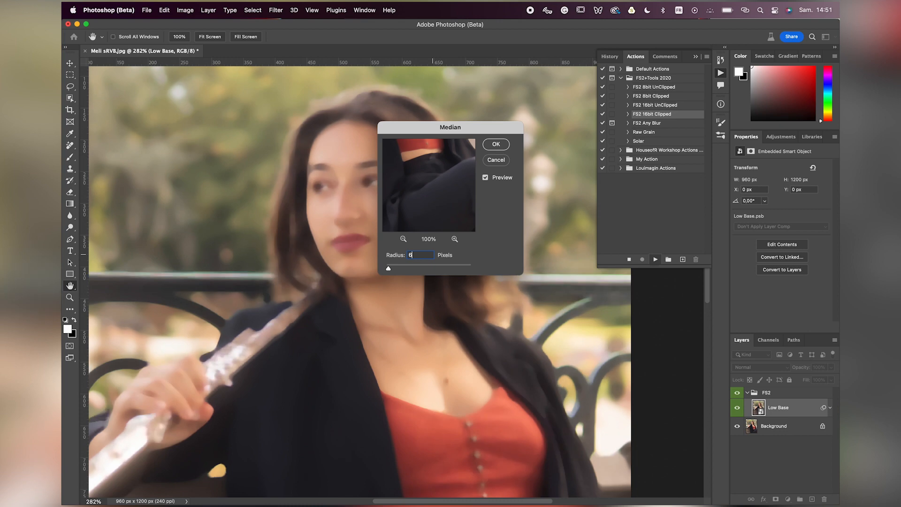
{"action": "left_click", "coordinate": [497, 145]}
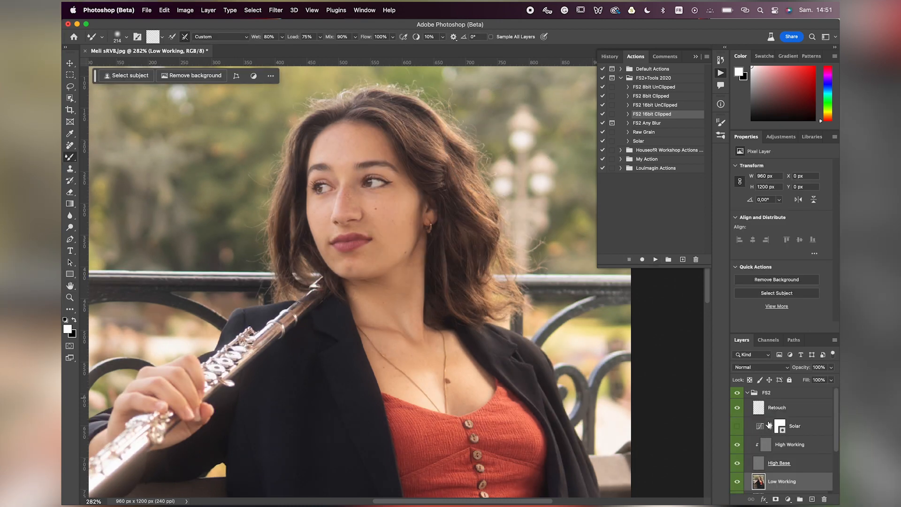
Review the layers inside the FS2 group, then delete the whole group.
{"action": "scroll", "coordinate": [768, 424], "scroll_direction": "down", "scroll_amount": 4}
{"action": "scroll", "coordinate": [769, 424], "scroll_direction": "up", "scroll_amount": 4}
{"action": "scroll", "coordinate": [769, 423], "scroll_direction": "down", "scroll_amount": 4}
{"action": "scroll", "coordinate": [769, 423], "scroll_direction": "up", "scroll_amount": 4}
{"action": "left_click", "coordinate": [747, 393]}
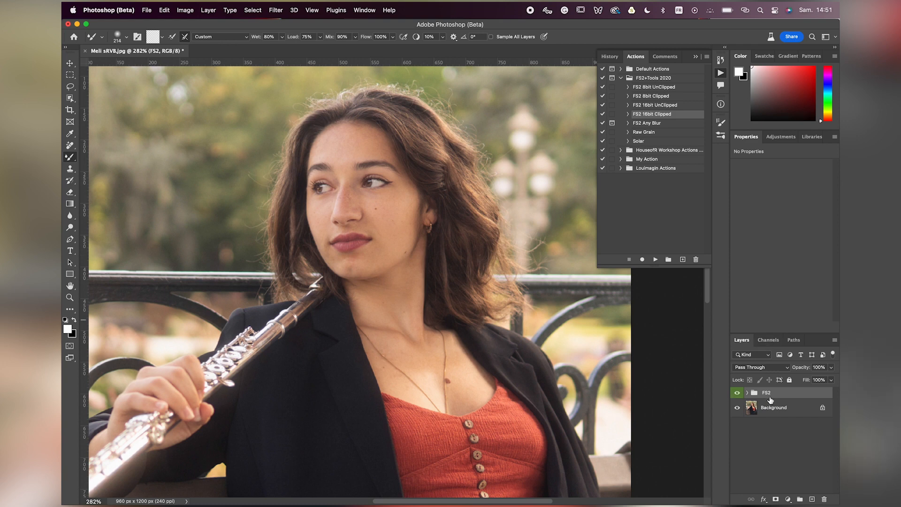
{"action": "key", "text": "Delete"}
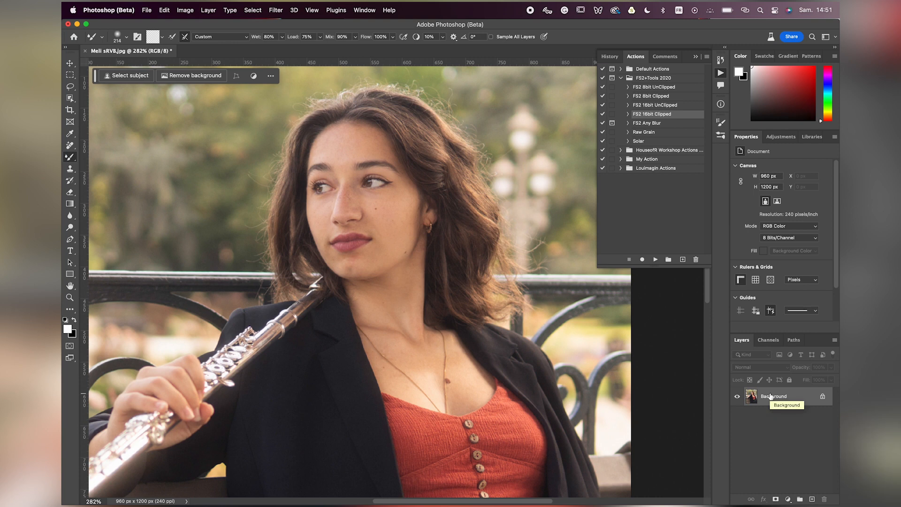